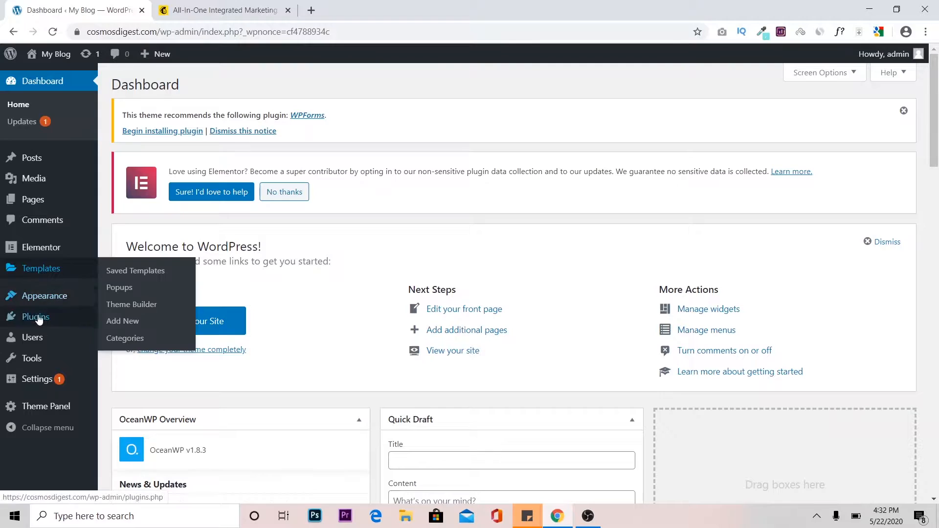
# Search the plugin directory for mailchimp, then install and activate MC4WP: Mailchimp for WordPress.
pyautogui.moveTo(35, 321)
pyautogui.click(128, 335)
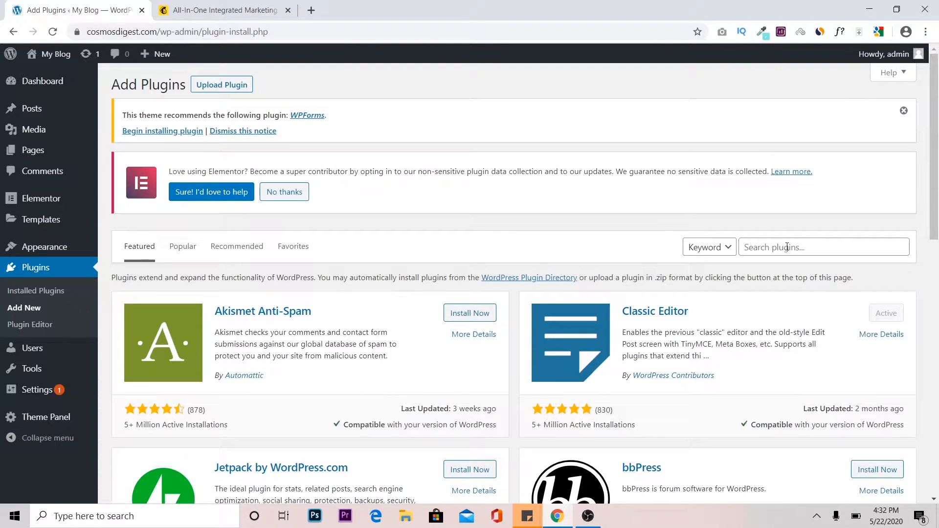
pyautogui.click(787, 247)
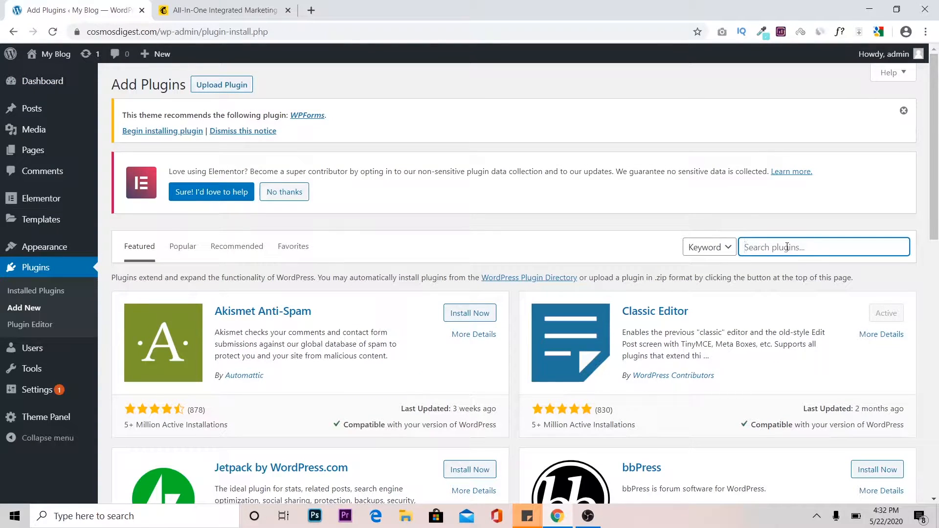
pyautogui.write('mailchimp')
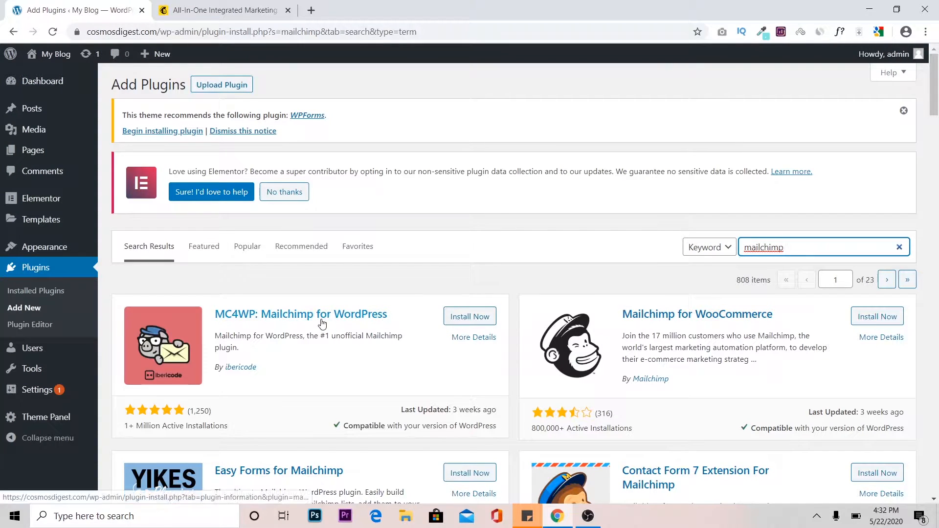
pyautogui.click(470, 318)
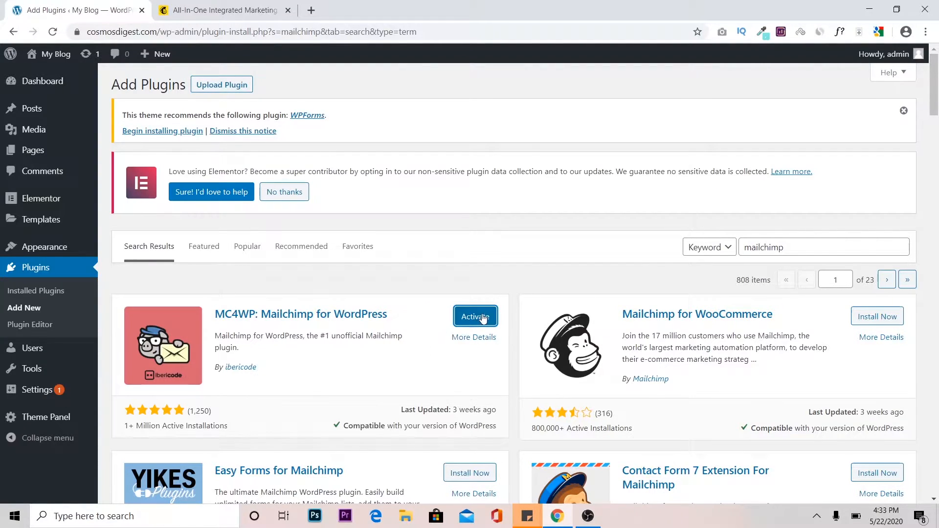
pyautogui.click(483, 318)
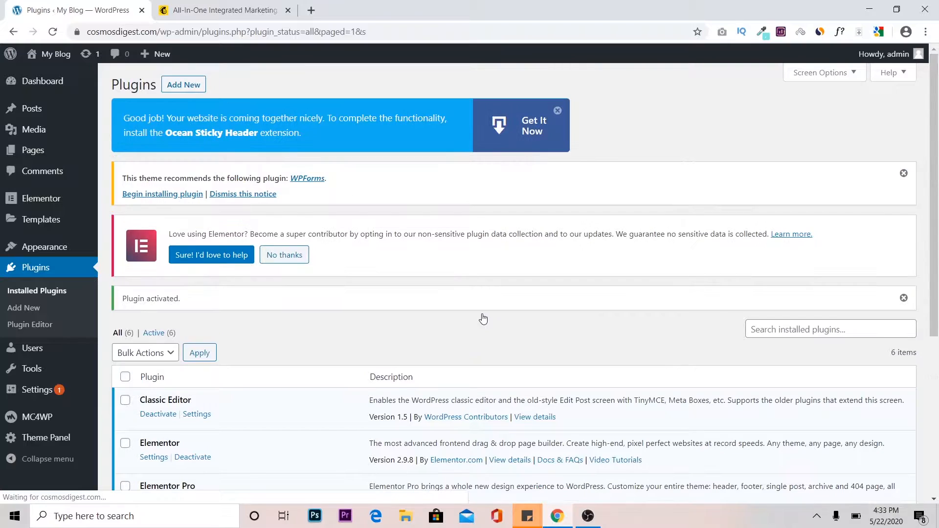
# Locate MC4WP among the installed plugins and open its Mailchimp API settings page.
pyautogui.moveTo(936, 174); pyautogui.dragTo(938, 338)
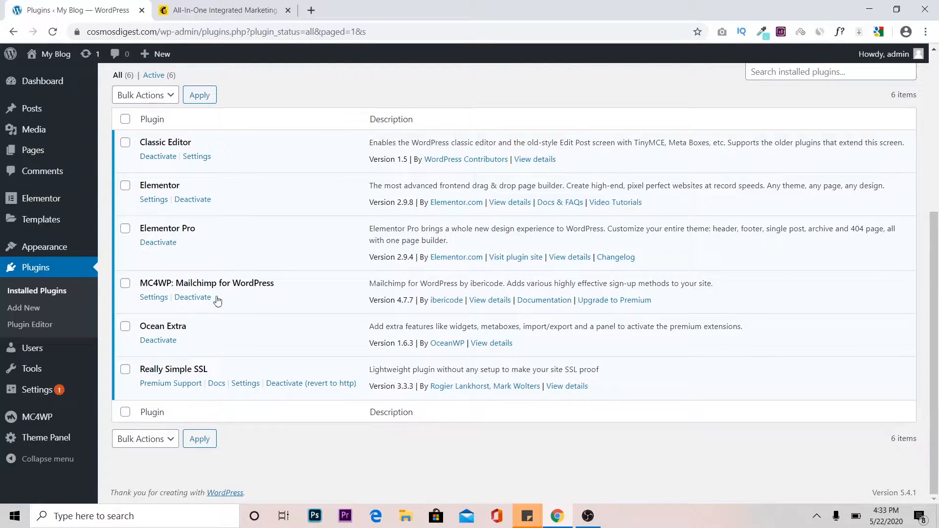
pyautogui.moveTo(23, 421)
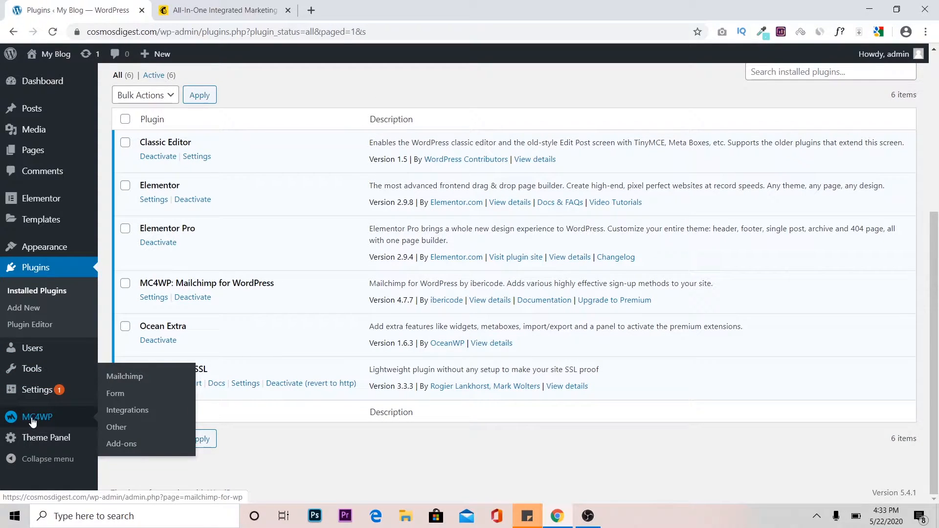
pyautogui.click(55, 417)
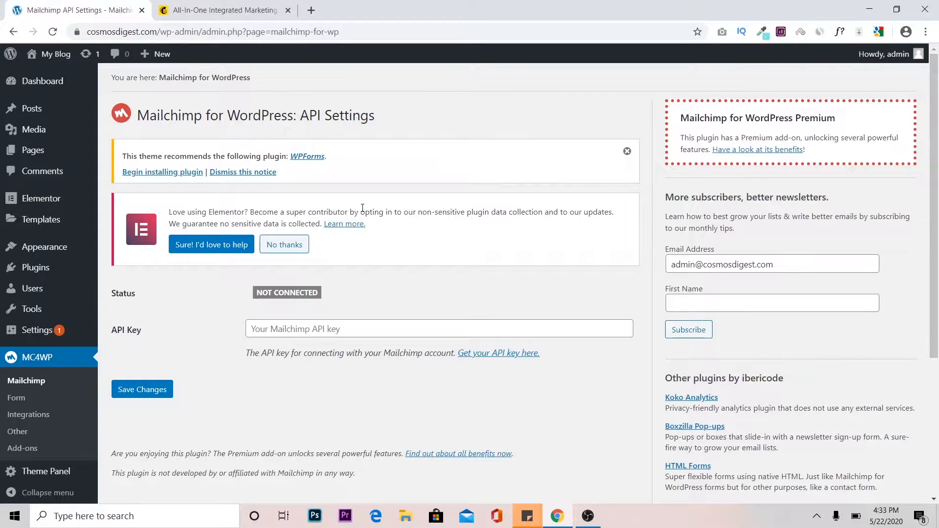
# Switch to the Mailchimp website, start a free sign-up, and enter the account's e-mail address and username.
pyautogui.click(237, 10)
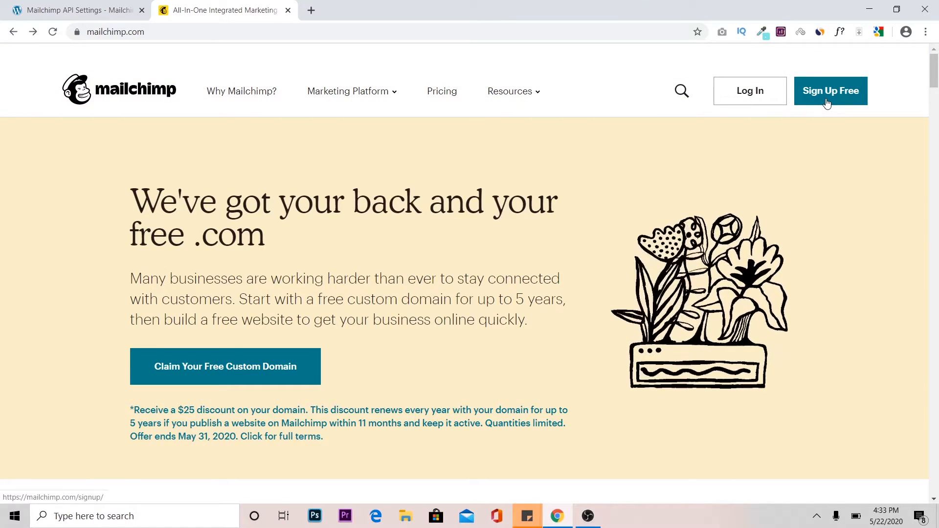
pyautogui.click(830, 99)
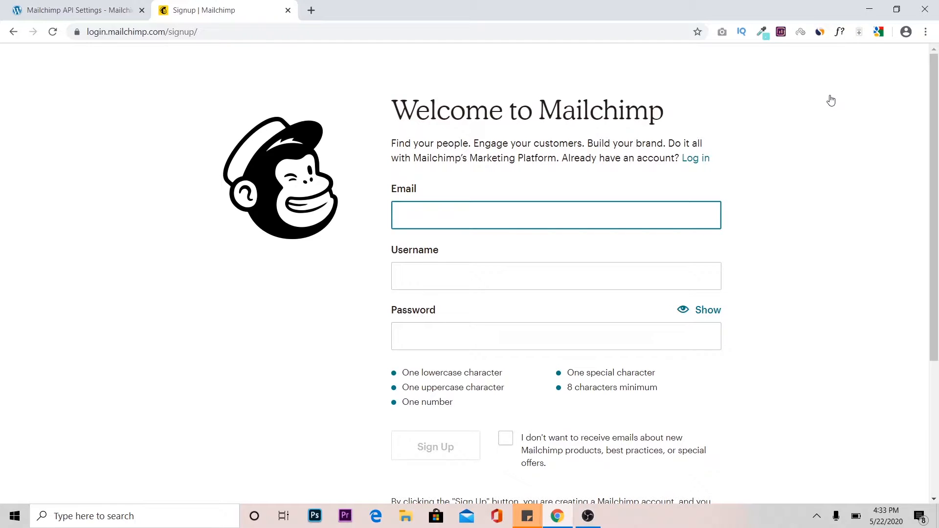
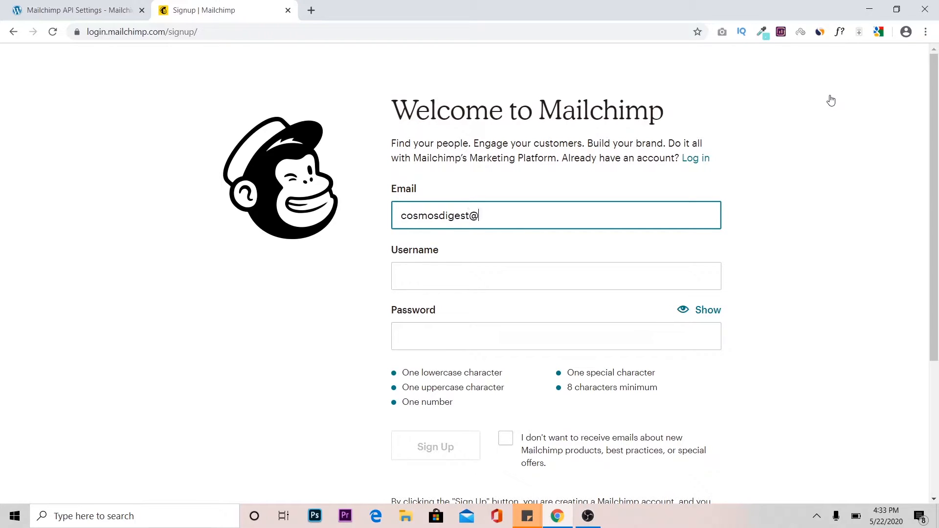
pyautogui.press('Tab')
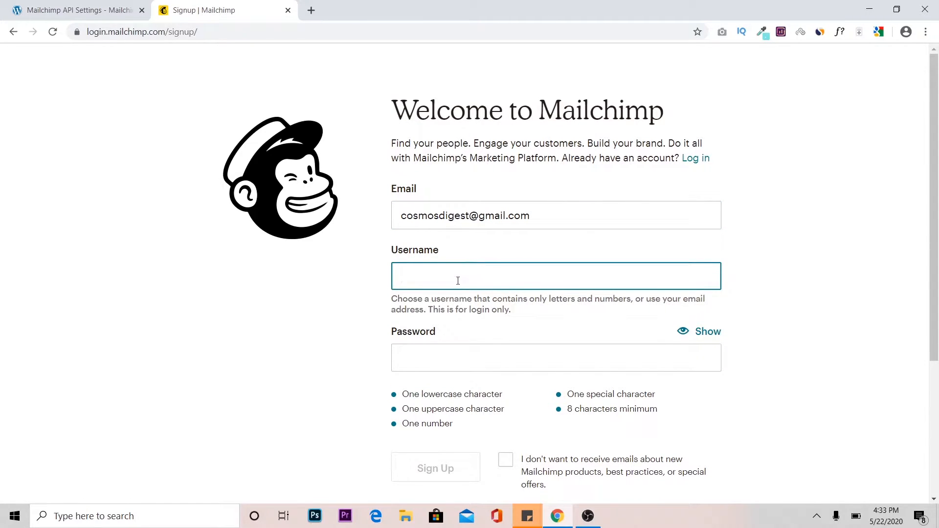
pyautogui.write('cosmosdigest')
# Enter the new account's password and submit the Mailchimp sign-up form.
pyautogui.click(470, 369)
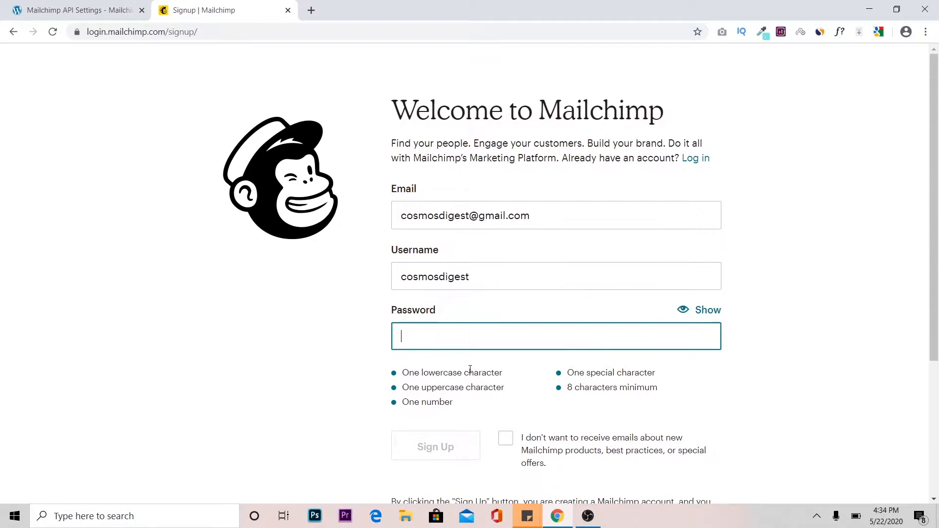
pyautogui.write('Cos••••••••')
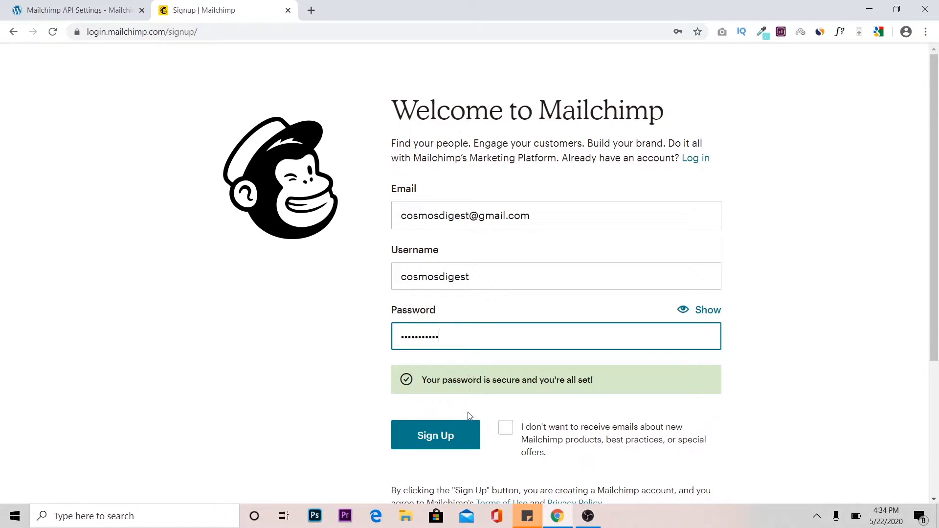
pyautogui.click(434, 442)
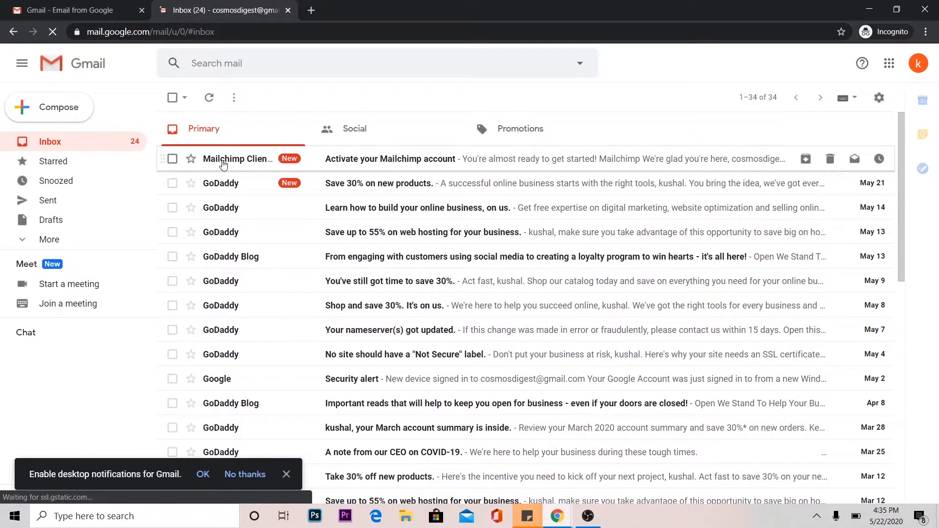
# Activate the Mailchimp account from the activation e-mail in Gmail and complete the human verification.
pyautogui.click(383, 164)
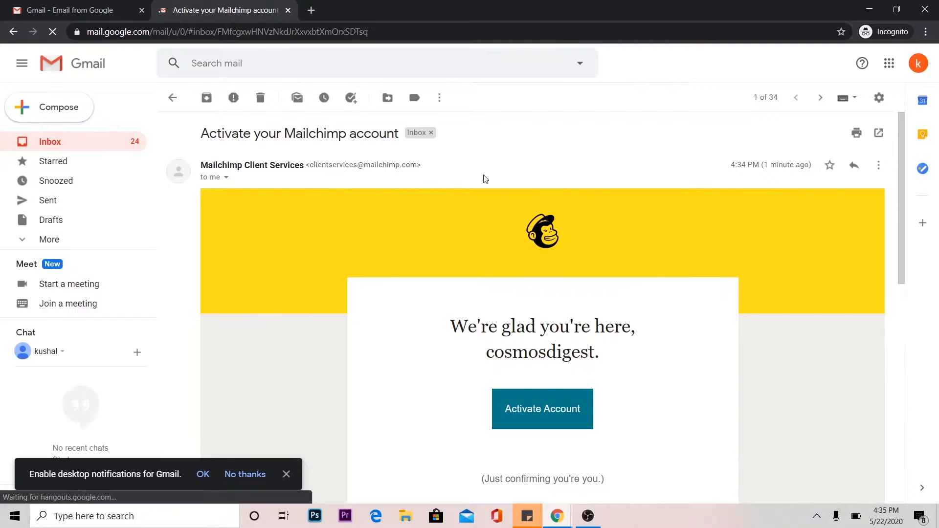
pyautogui.click(535, 415)
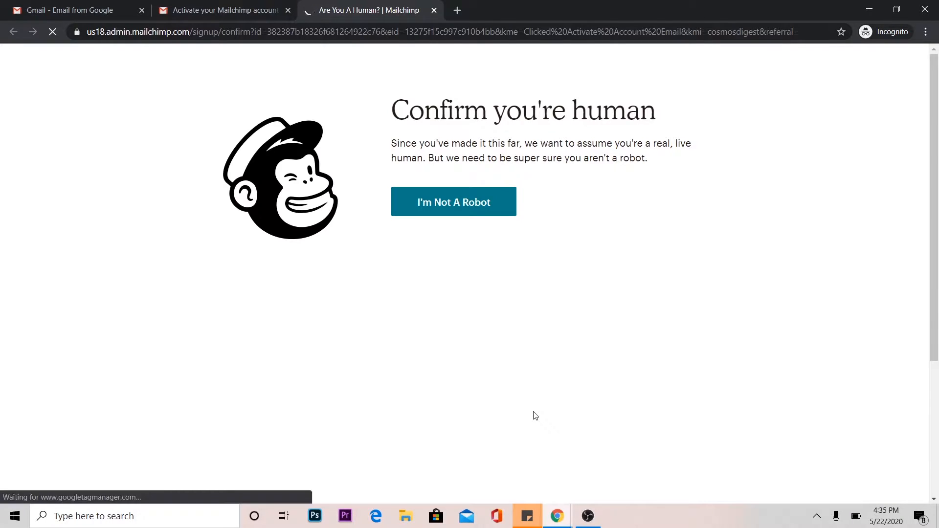
pyautogui.click(446, 204)
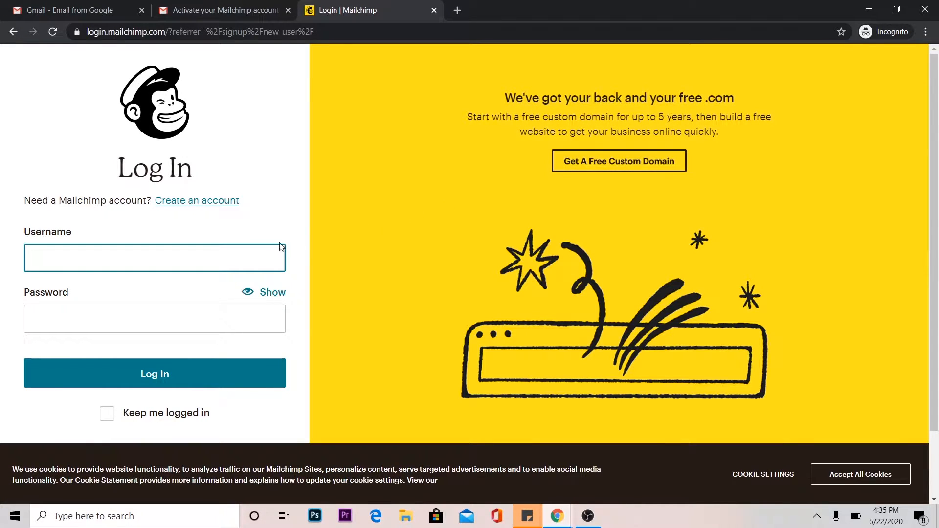
# Log in to Mailchimp with the new account's username and password.
pyautogui.write('cos')
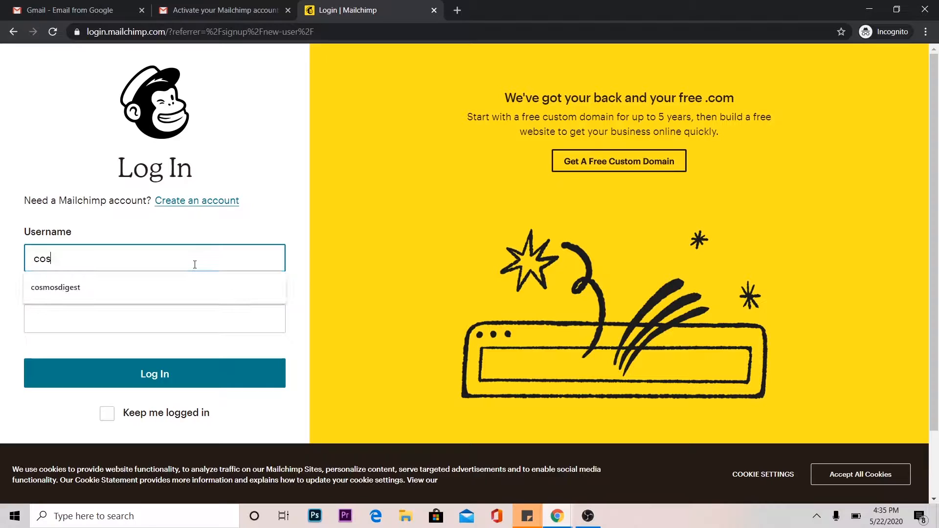
pyautogui.click(138, 284)
pyautogui.click(123, 321)
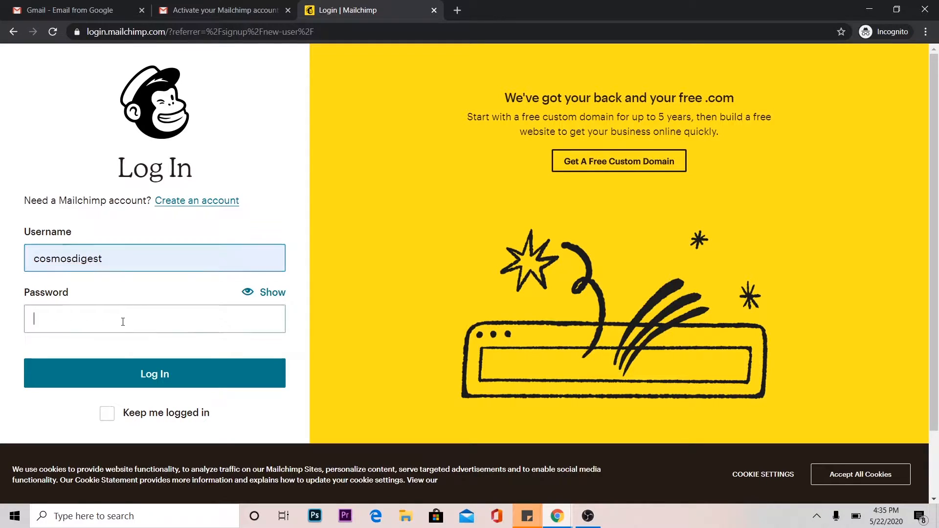
pyautogui.write('•••••••')
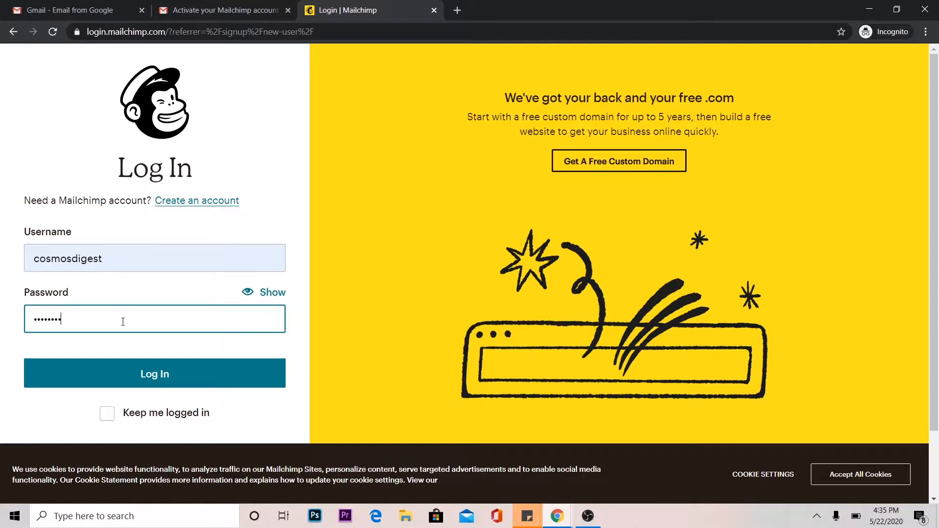
pyautogui.write('•')
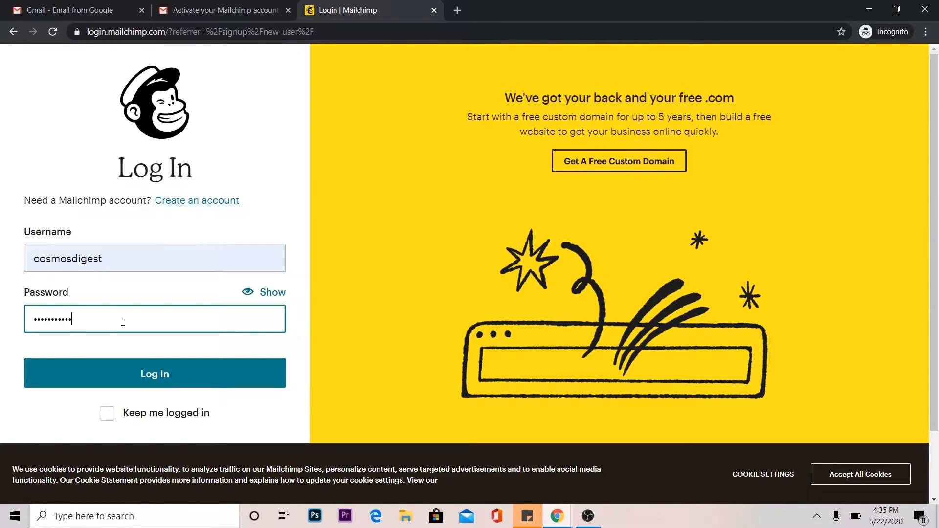
pyautogui.click(157, 376)
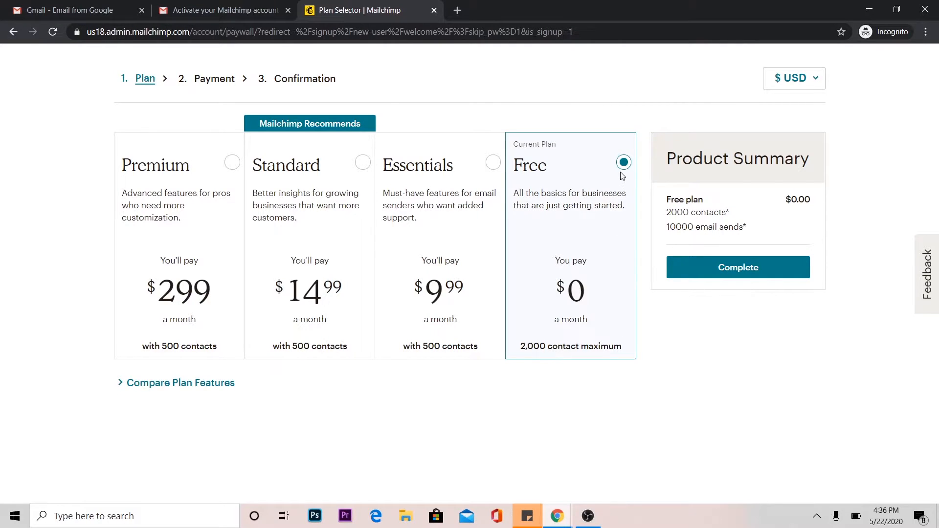
# Complete the plan selection with the Free plan and submit the account holder's first and last name.
pyautogui.click(747, 273)
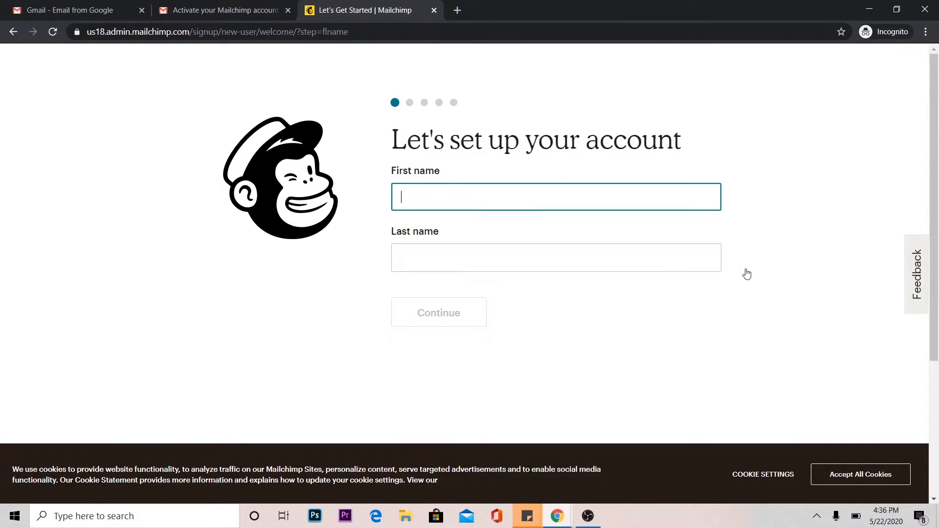
pyautogui.write('cosmos')
pyautogui.press('Tab')
pyautogui.write('dige')
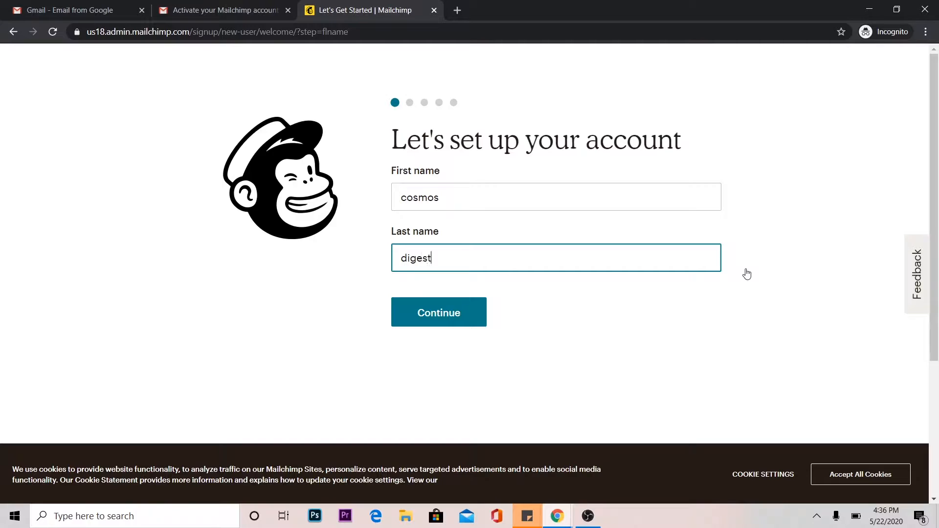
pyautogui.click(461, 315)
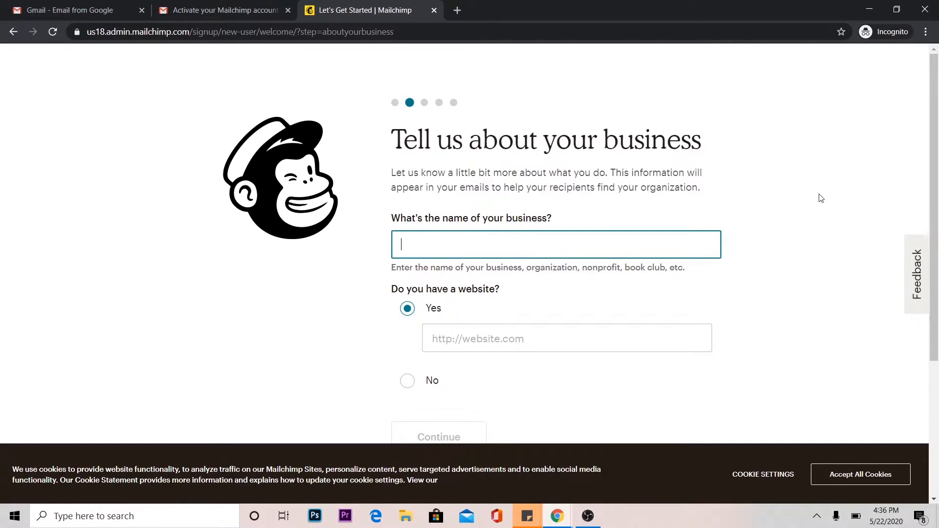
# Load cosmosdigest.com in a new tab and copy its URL into the website field of the Mailchimp business form.
pyautogui.click(459, 11)
pyautogui.write('www')
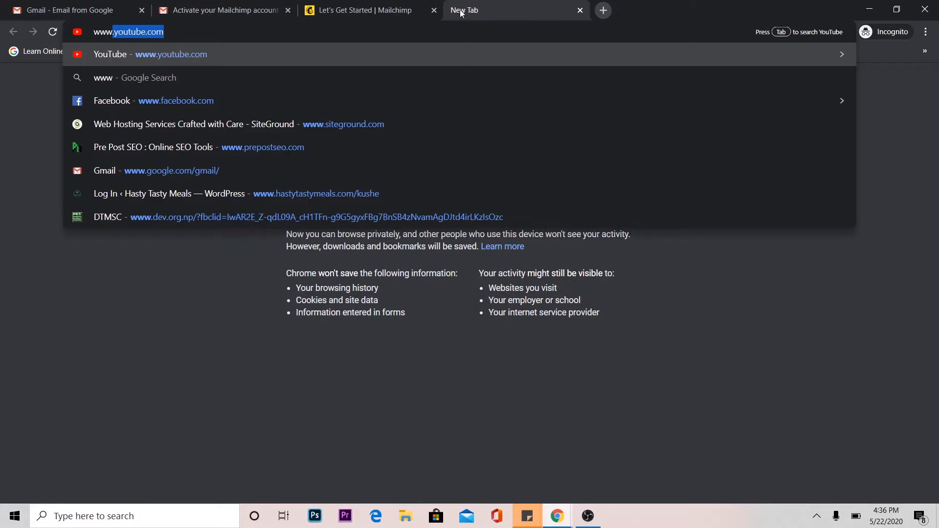
pyautogui.write('.cos')
pyautogui.press('Return')
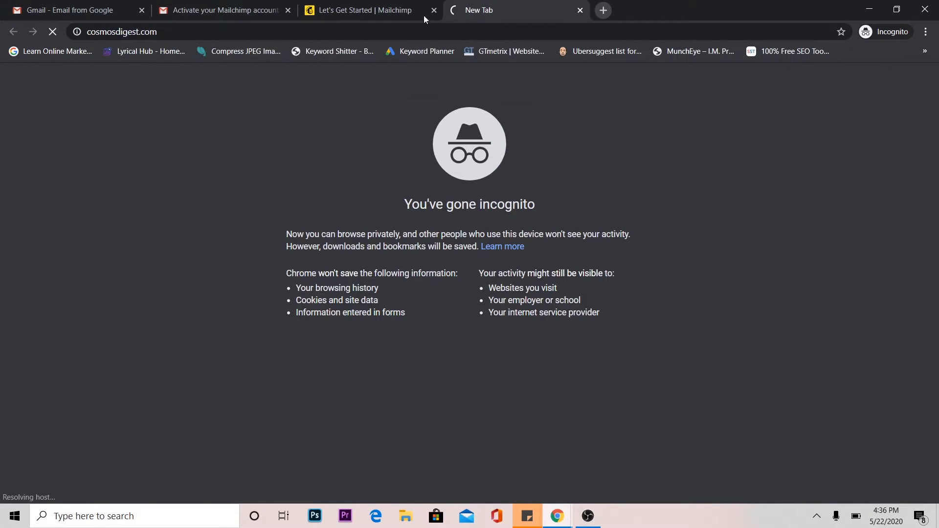
pyautogui.click(328, 28)
pyautogui.hotkey('ctrl', 'c')
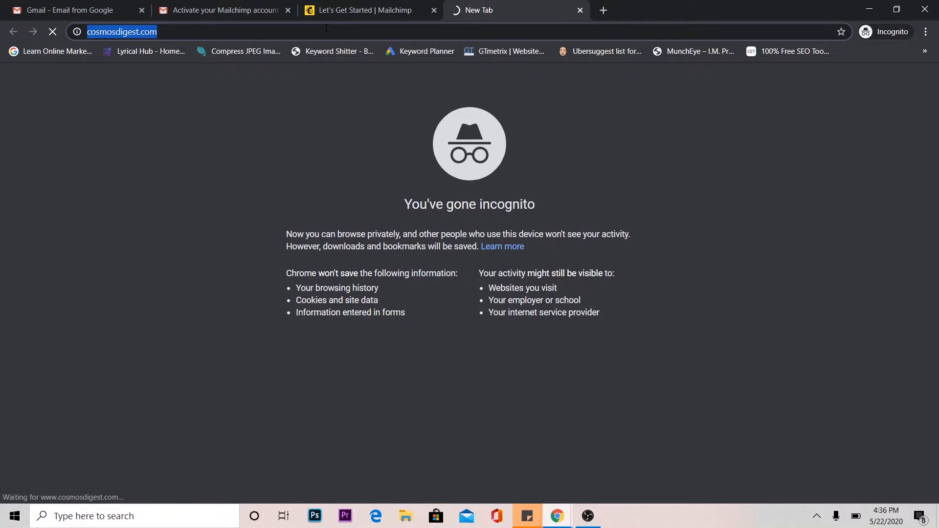
pyautogui.click(328, 7)
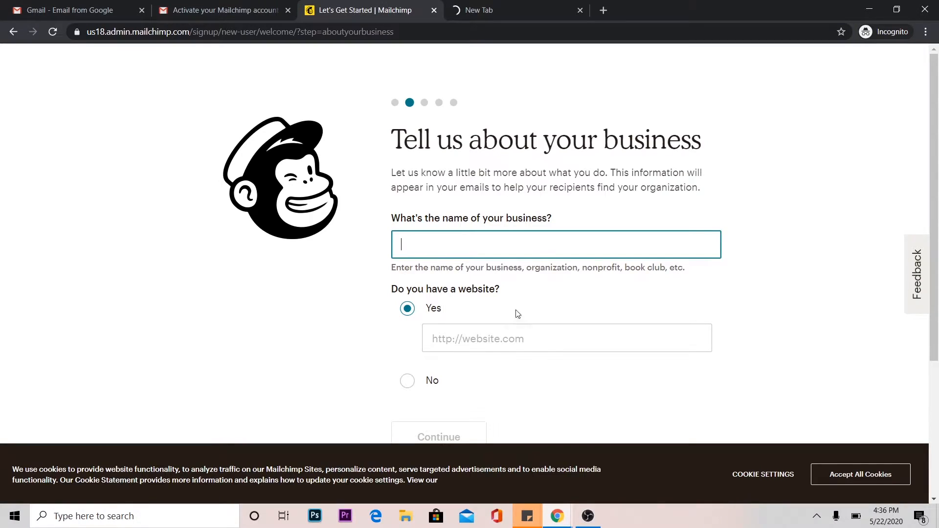
pyautogui.click(504, 338)
pyautogui.hotkey('ctrl', 'v')
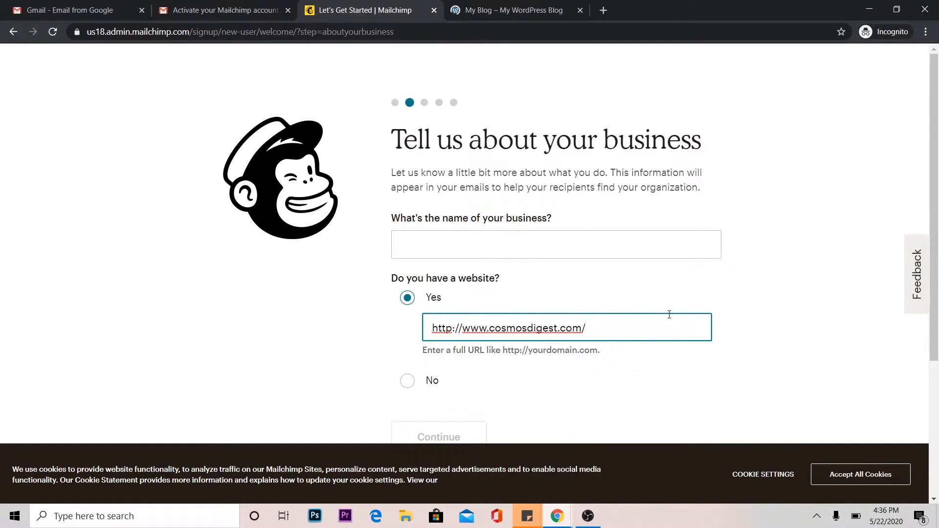
# Enter cosmosdigest as the business name, accept all cookies, and continue to the address form.
pyautogui.click(478, 254)
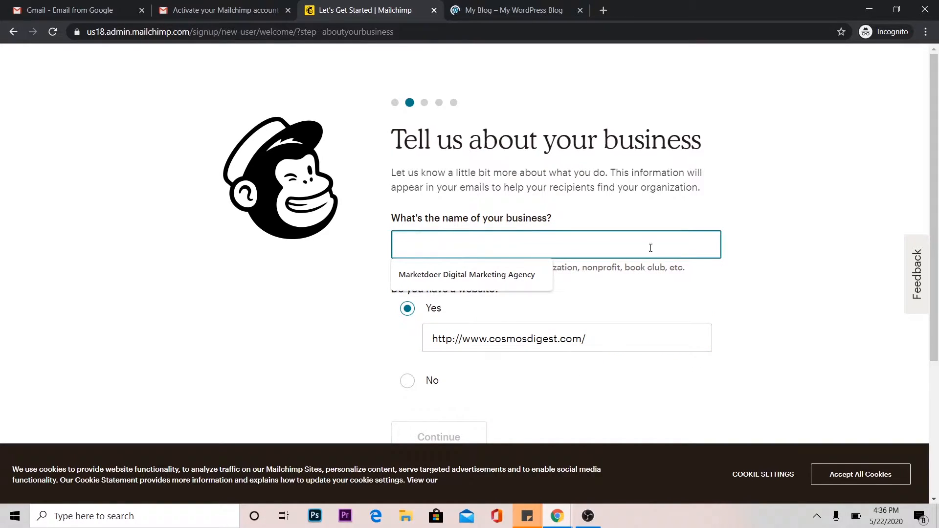
pyautogui.click(690, 267)
pyautogui.click(606, 249)
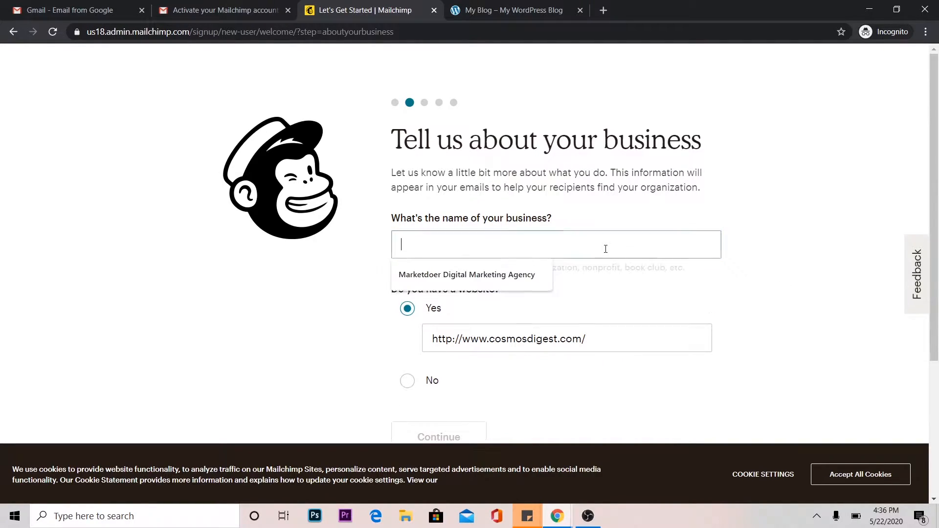
pyautogui.write('cosmosdigest')
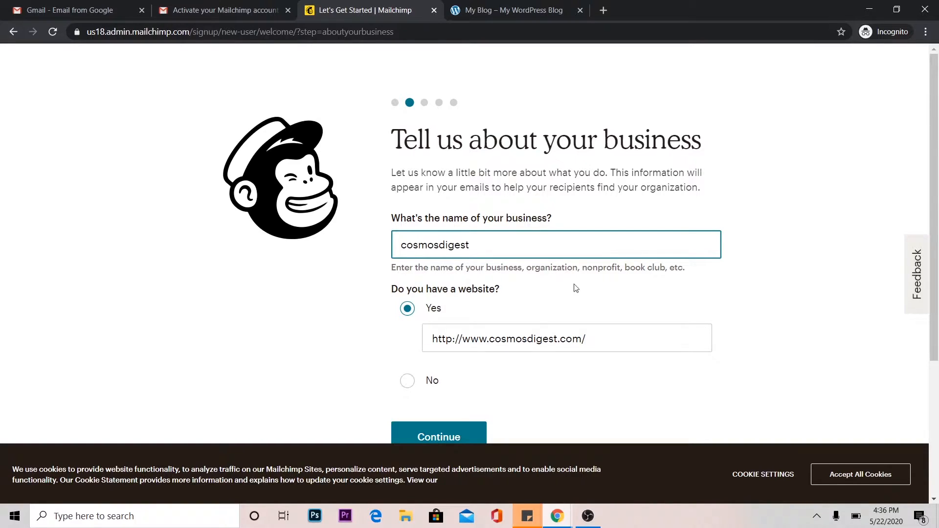
pyautogui.click(848, 476)
pyautogui.click(438, 433)
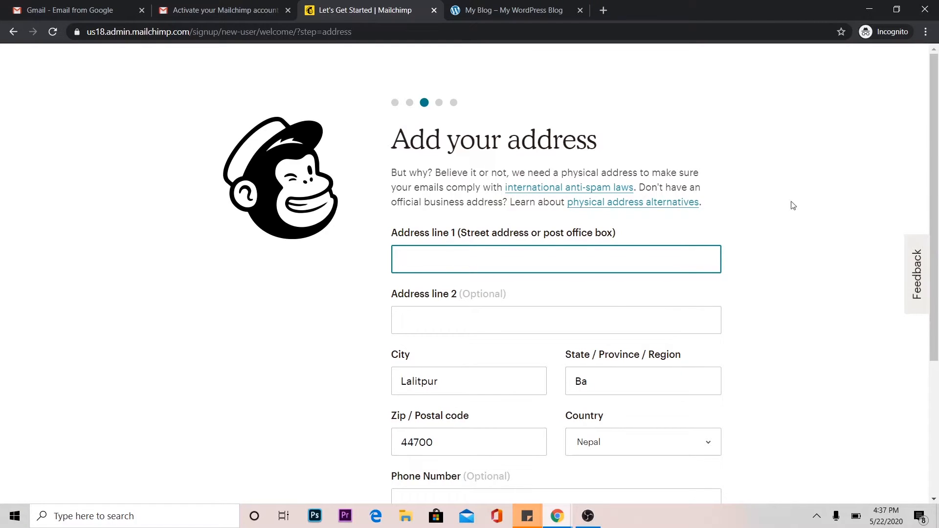
# Fill in both street address lines of the Mailchimp business address form and continue to the contacts question.
pyautogui.scroll(-2, 832, 176)
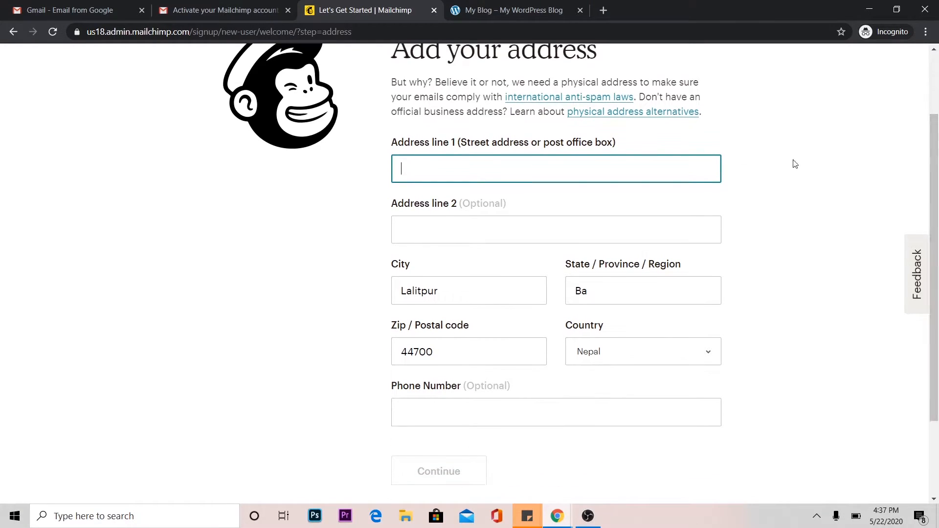
pyautogui.write('katham')
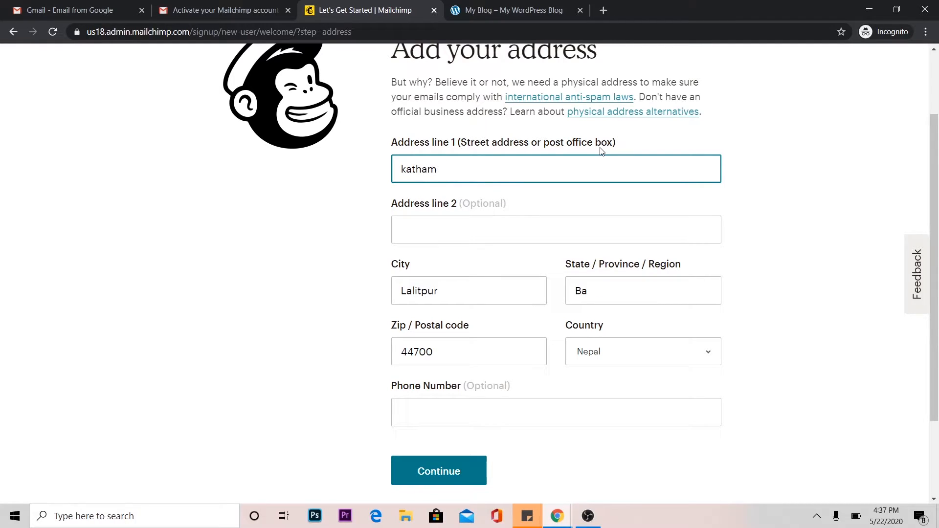
pyautogui.write('dnandu')
pyautogui.press('Tab')
pyautogui.write('Nepal')
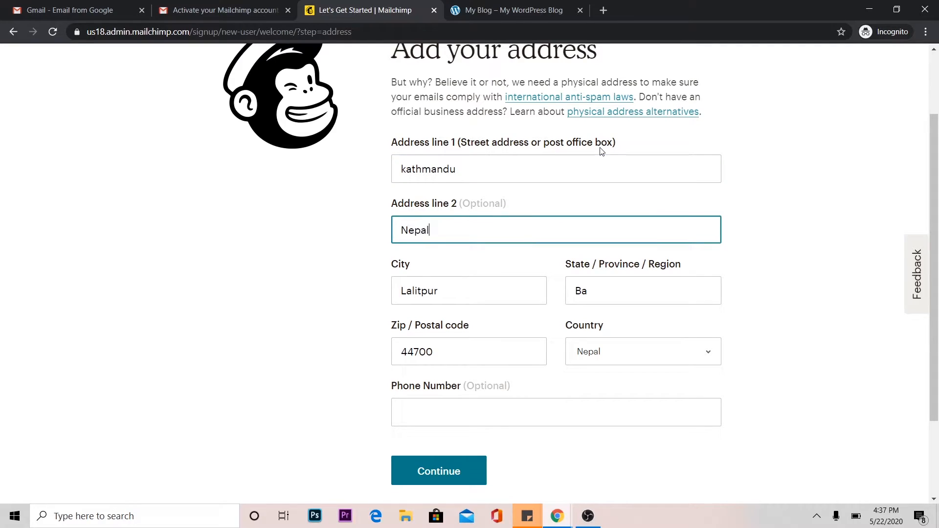
pyautogui.click(464, 473)
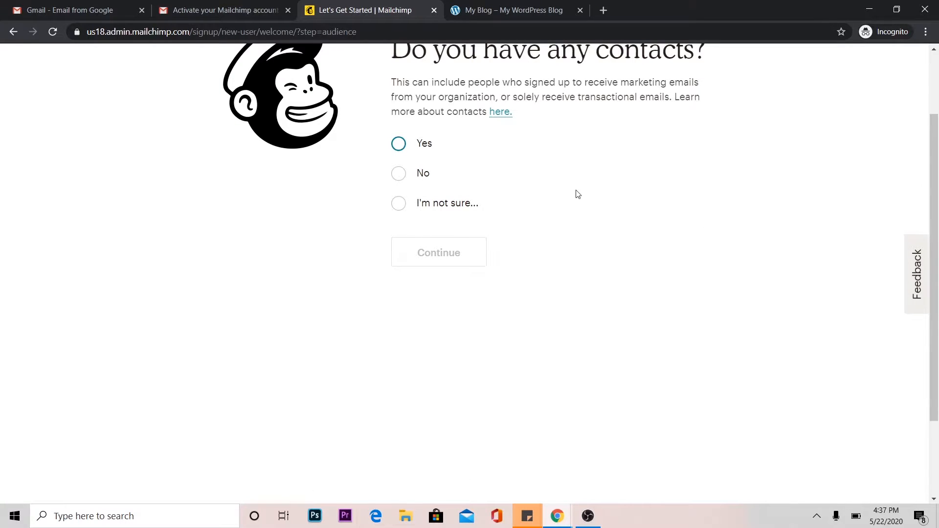
# Answer No to having any contacts and continue to the question about what the business offers.
pyautogui.moveTo(938, 203); pyautogui.dragTo(938, 171)
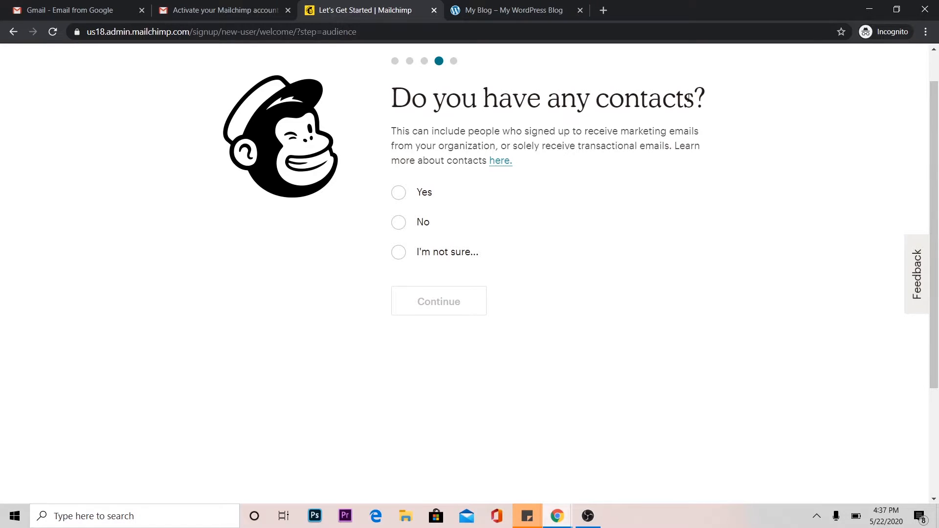
pyautogui.click(400, 223)
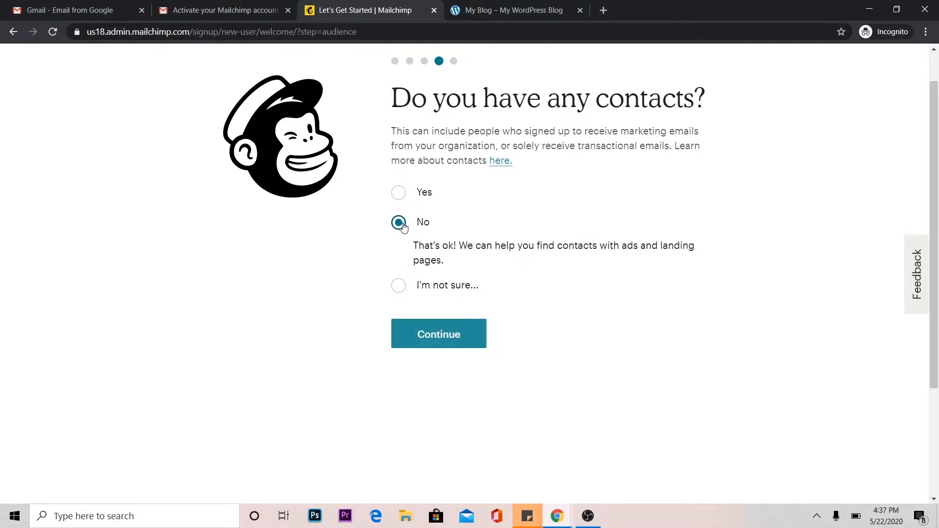
pyautogui.click(440, 337)
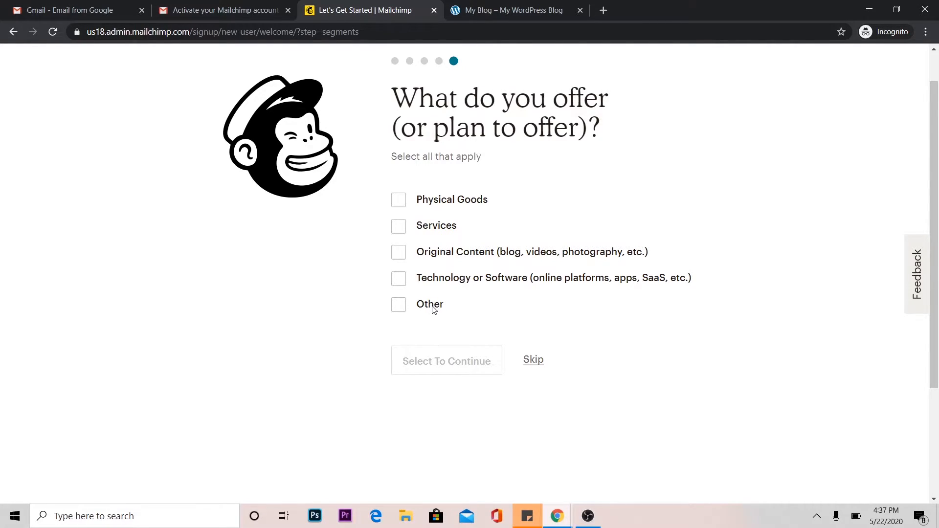
# Finish the sign-up questionnaire with Original Content as the offering and No for selling online, leaving the newsletters unselected.
pyautogui.click(400, 255)
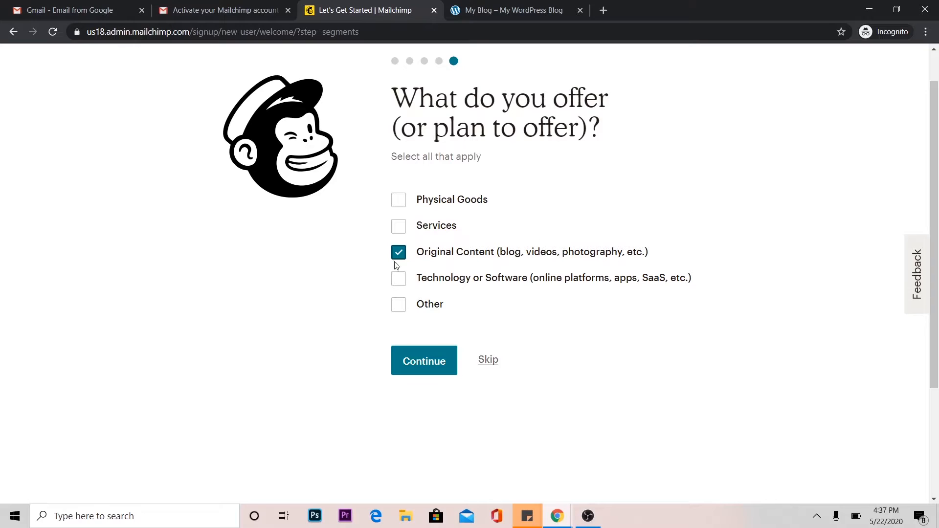
pyautogui.click(424, 364)
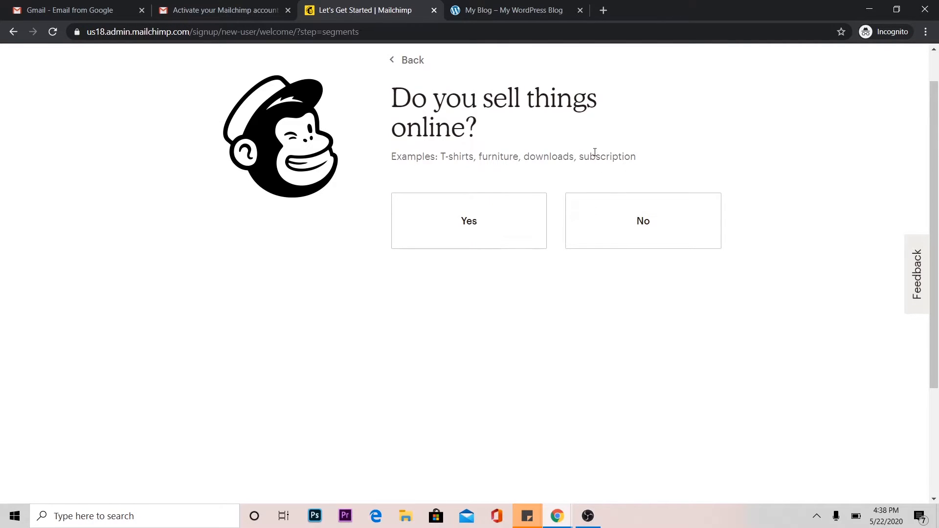
pyautogui.click(645, 220)
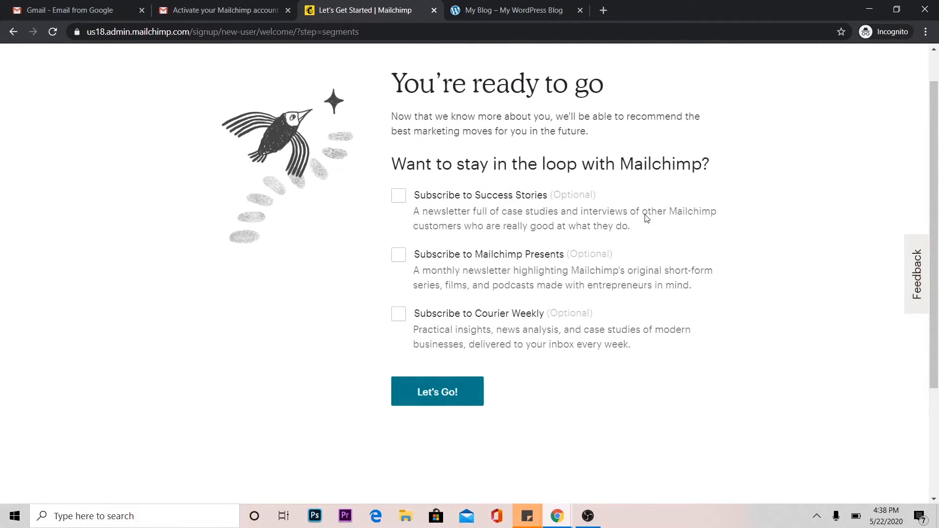
pyautogui.click(456, 392)
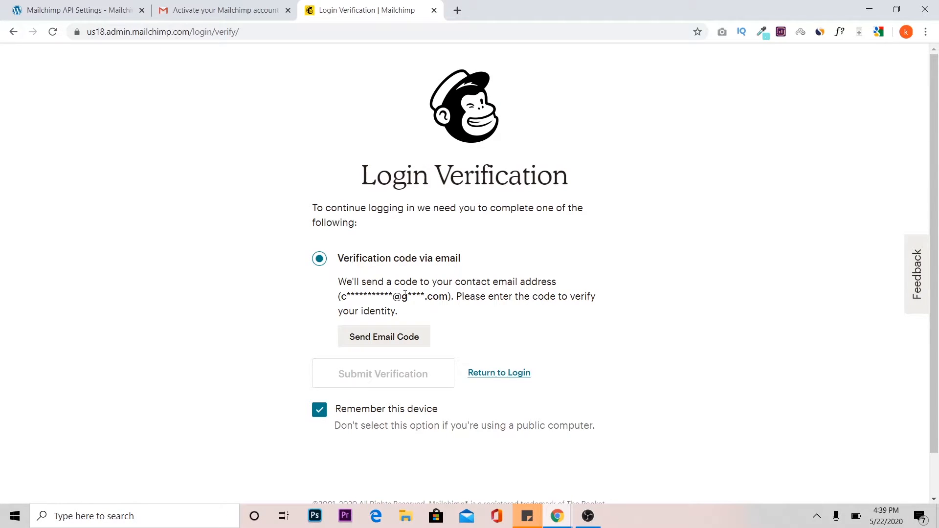
# Request the Mailchimp login verification code by email and open the verification code message in Gmail.
pyautogui.click(400, 337)
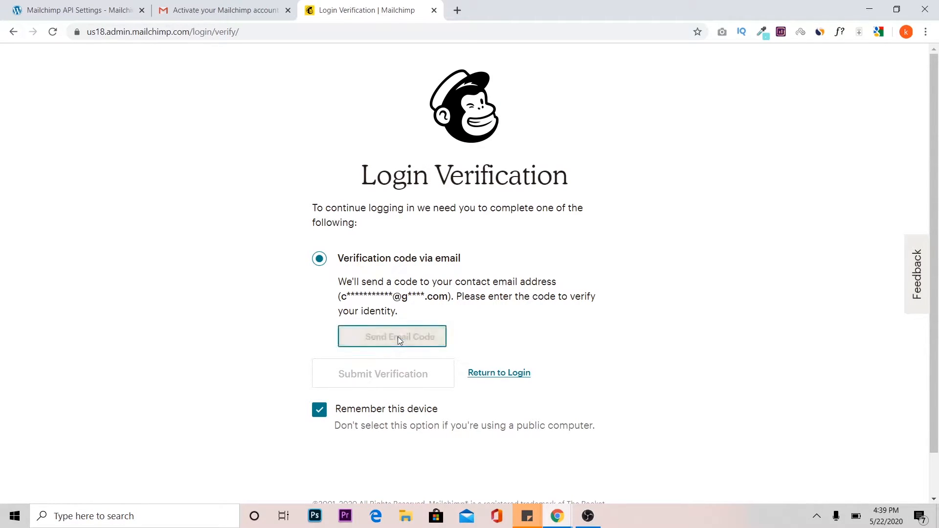
pyautogui.click(240, 9)
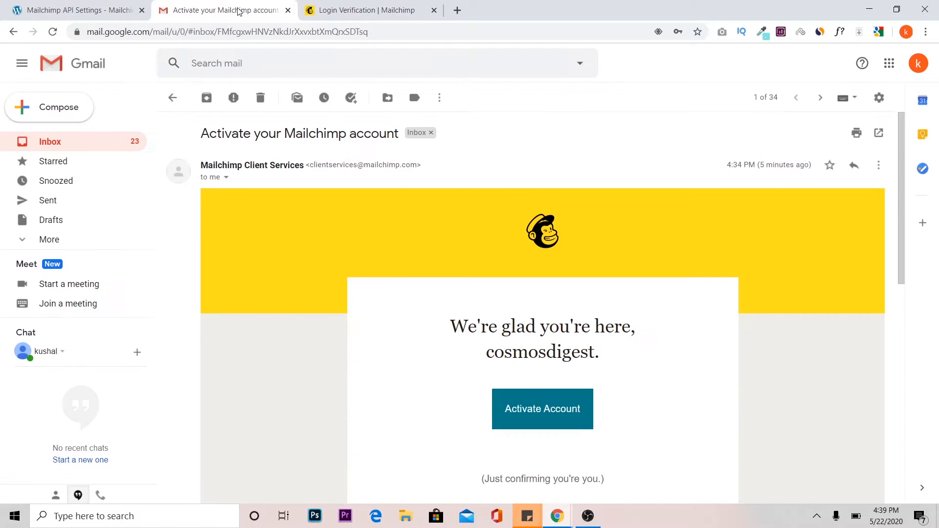
pyautogui.click(39, 151)
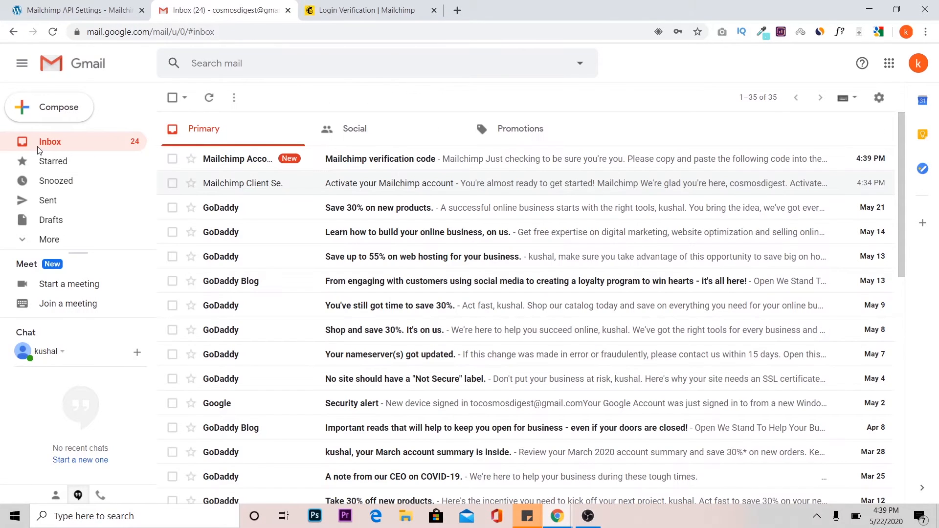
pyautogui.click(366, 161)
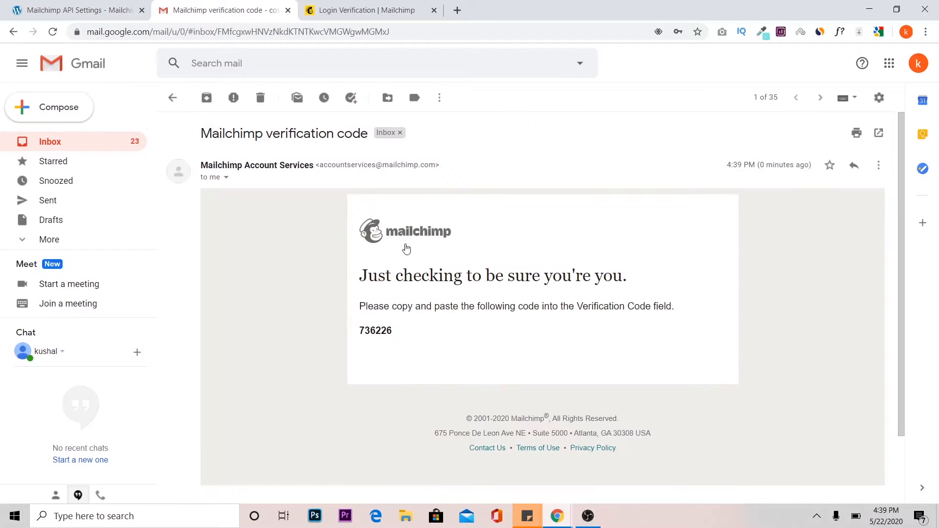
pyautogui.moveTo(392, 331); pyautogui.dragTo(360, 332)
pyautogui.hotkey('ctrl', 'c')
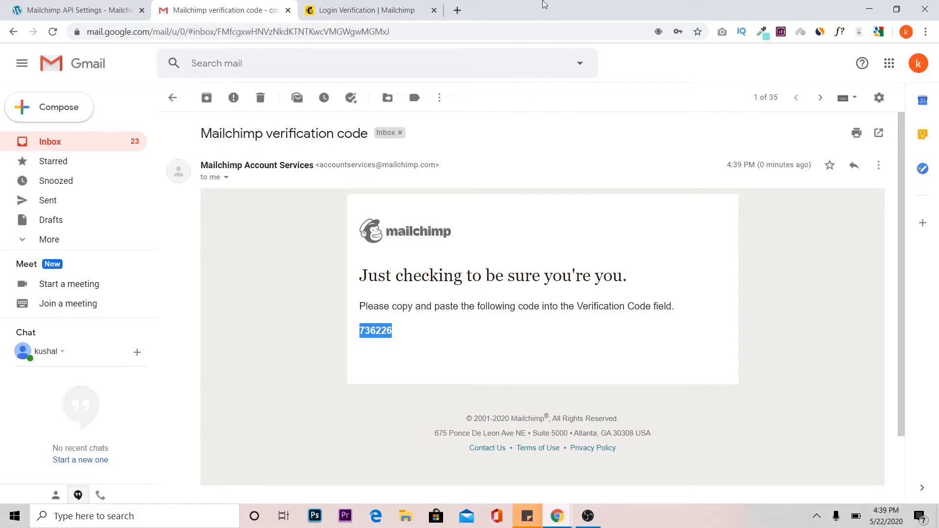
pyautogui.click(401, 6)
pyautogui.click(408, 350)
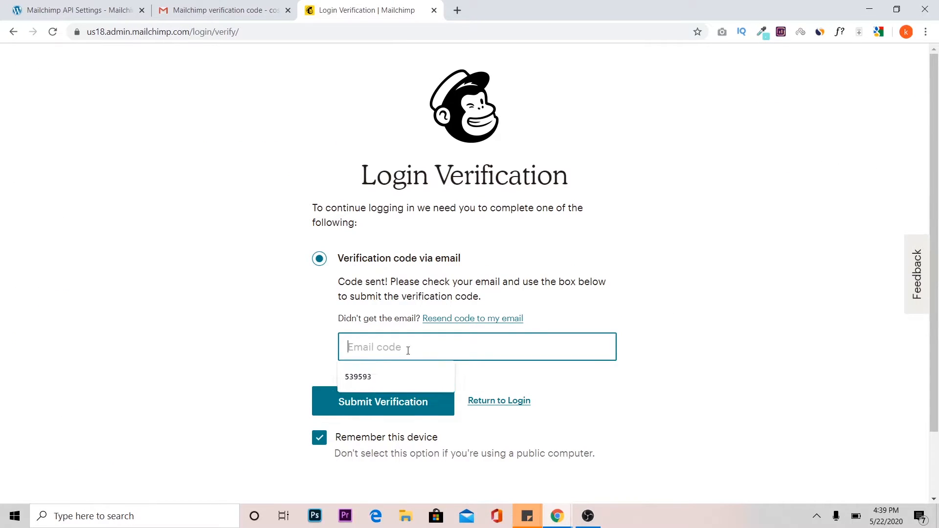
pyautogui.hotkey('ctrl', 'v')
pyautogui.click(386, 411)
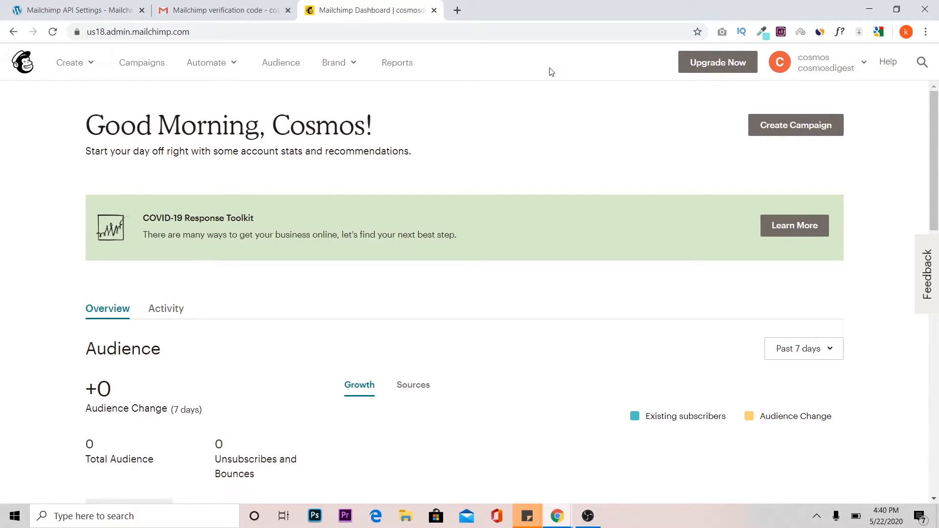
# Check the API key field in the WordPress MC4WP settings and open the API keys page of the Mailchimp account.
pyautogui.click(83, 10)
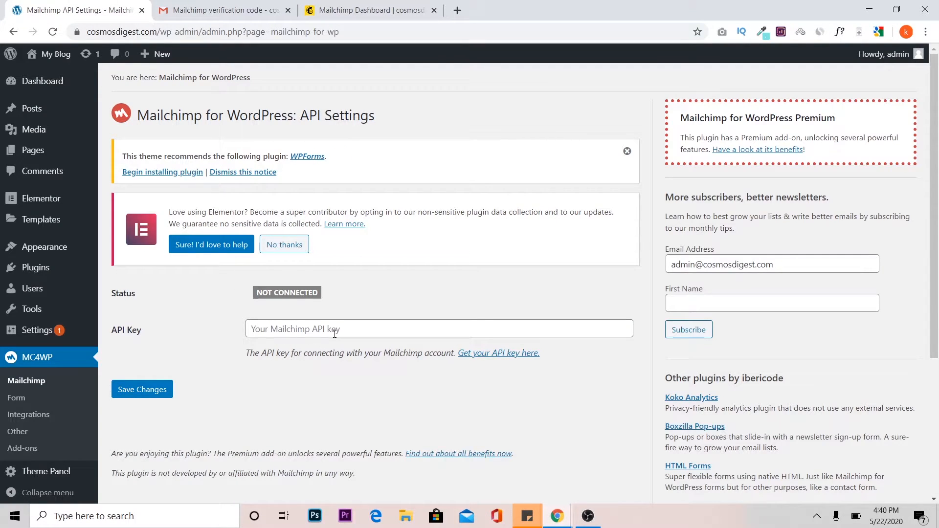
pyautogui.click(365, 5)
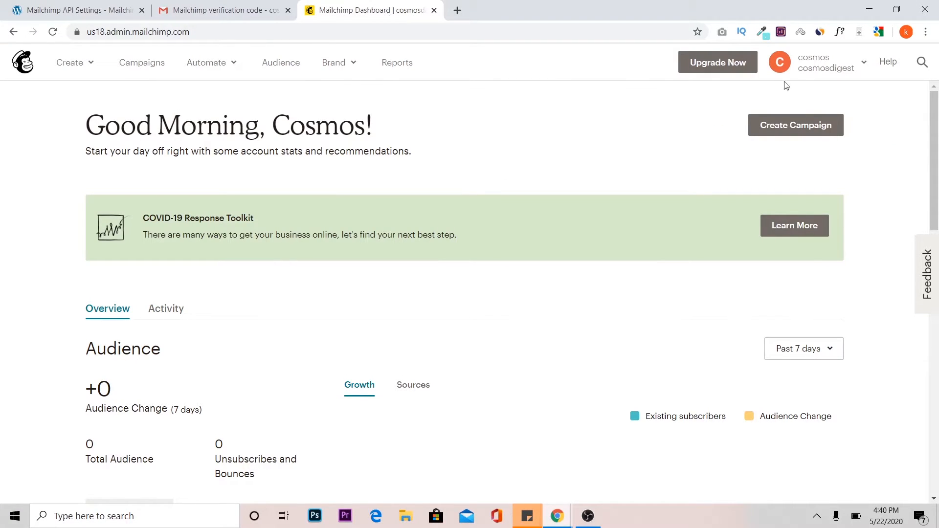
pyautogui.click(868, 71)
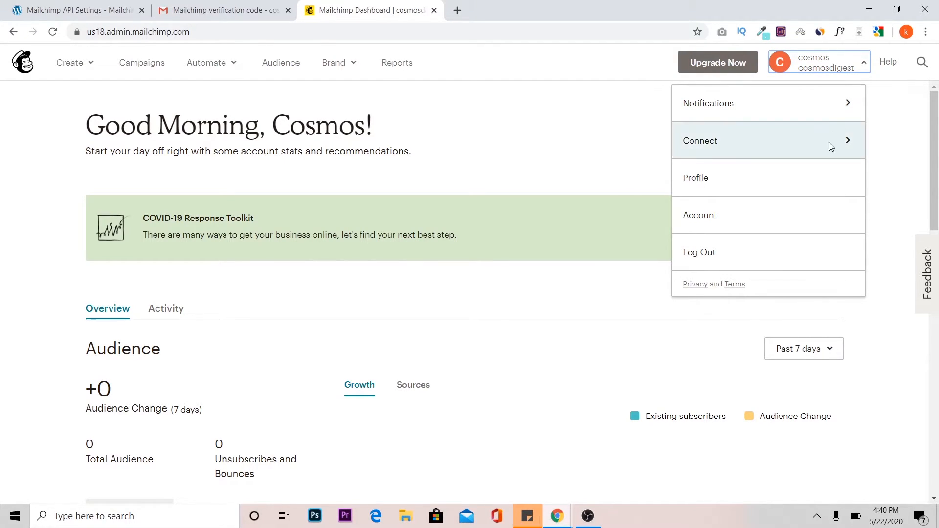
pyautogui.click(770, 216)
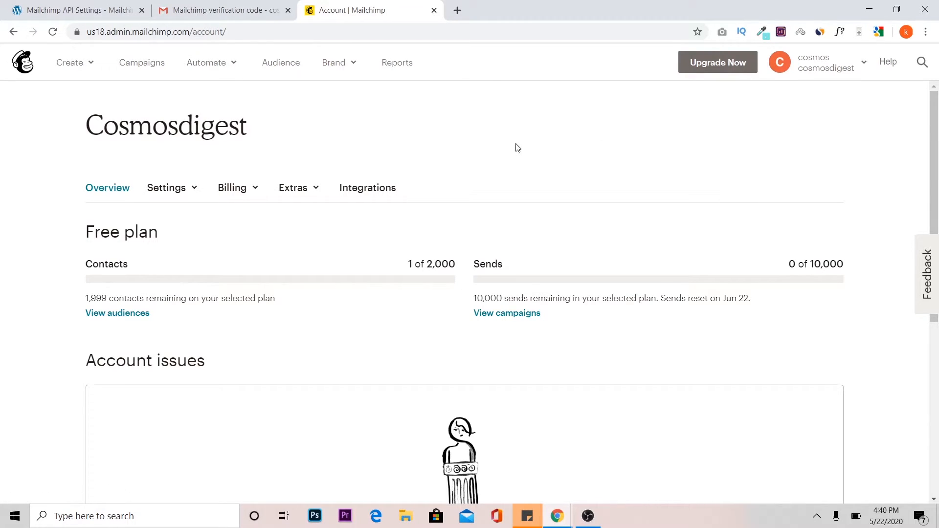
pyautogui.click(307, 192)
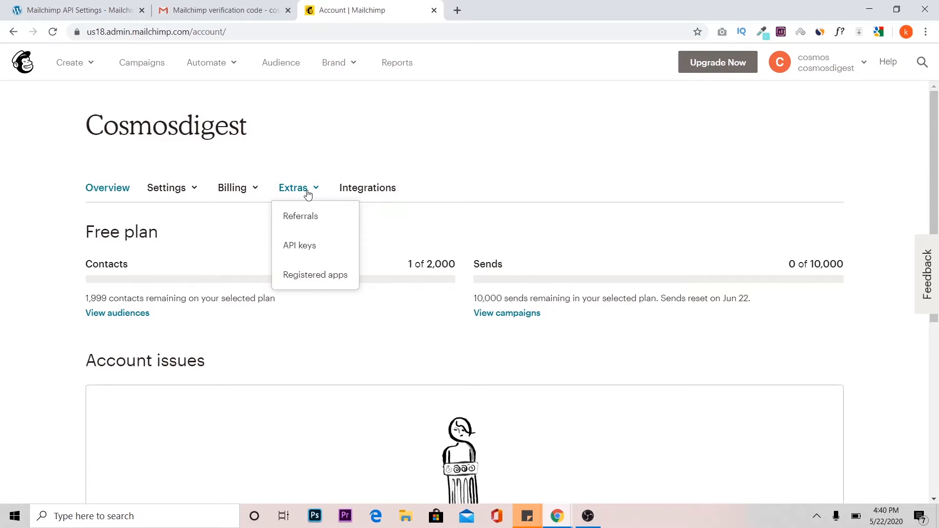
pyautogui.click(309, 250)
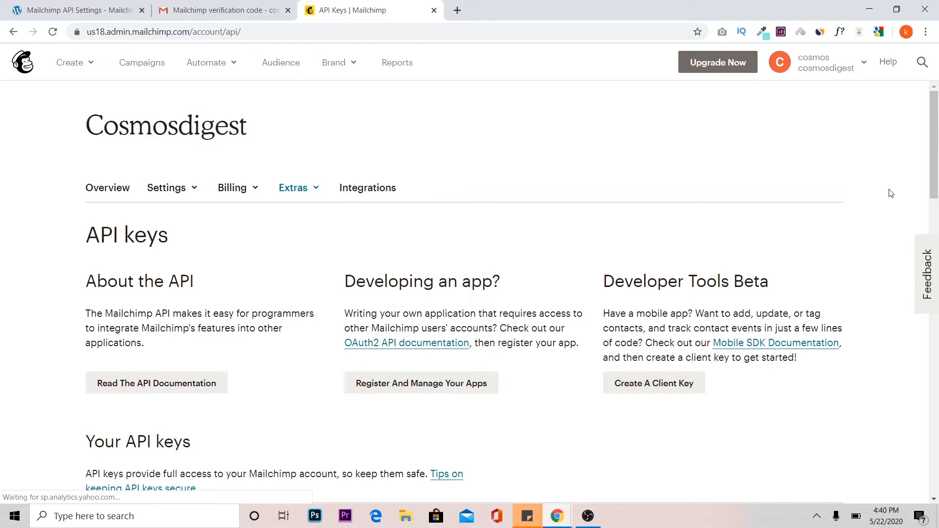
# Create a new Mailchimp API key and copy it from the list of API keys.
pyautogui.moveTo(938, 141); pyautogui.dragTo(938, 240)
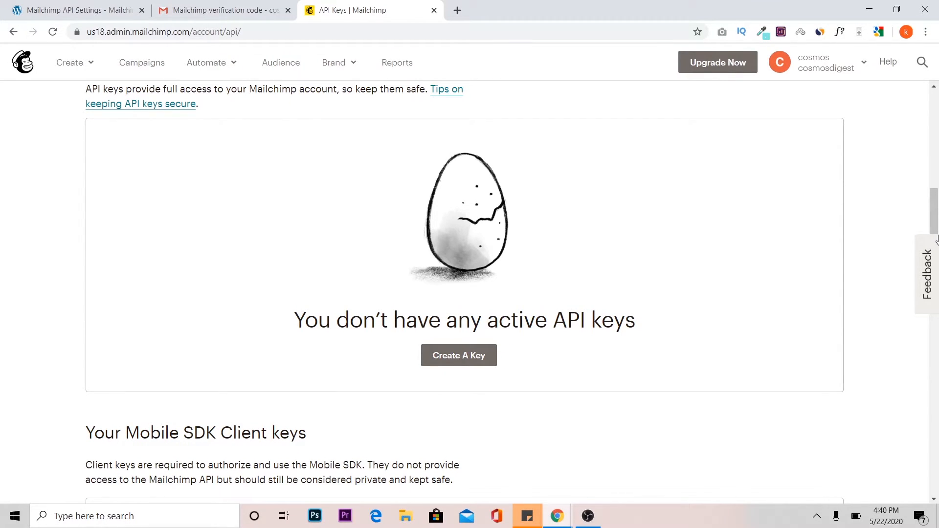
pyautogui.click(460, 359)
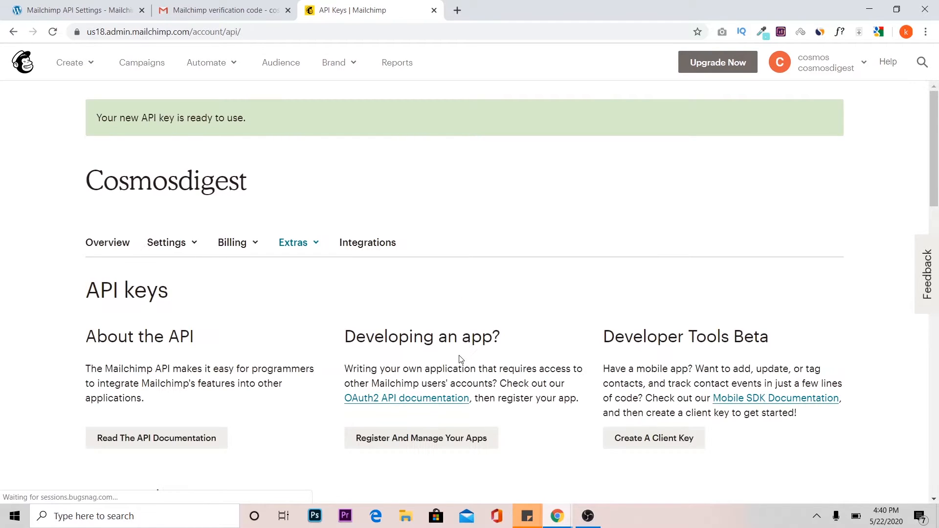
pyautogui.moveTo(934, 154); pyautogui.dragTo(937, 253)
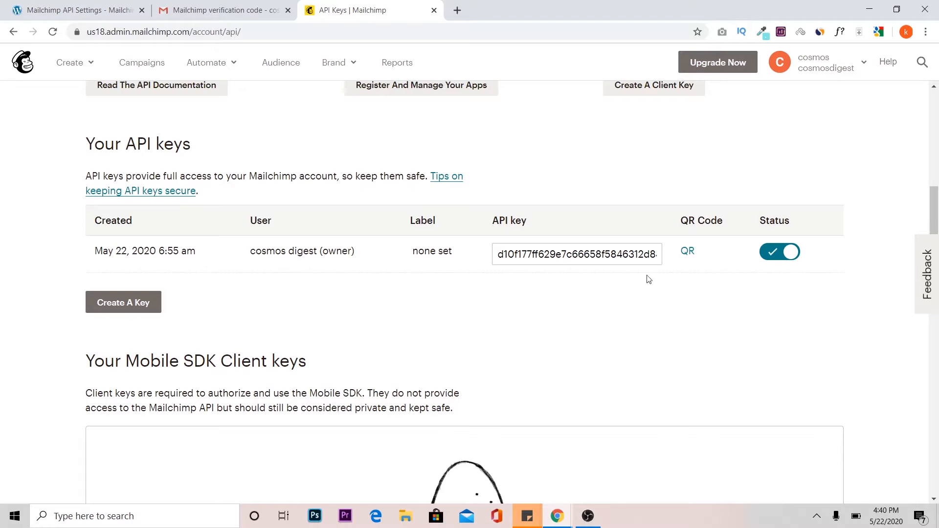
pyautogui.click(567, 252)
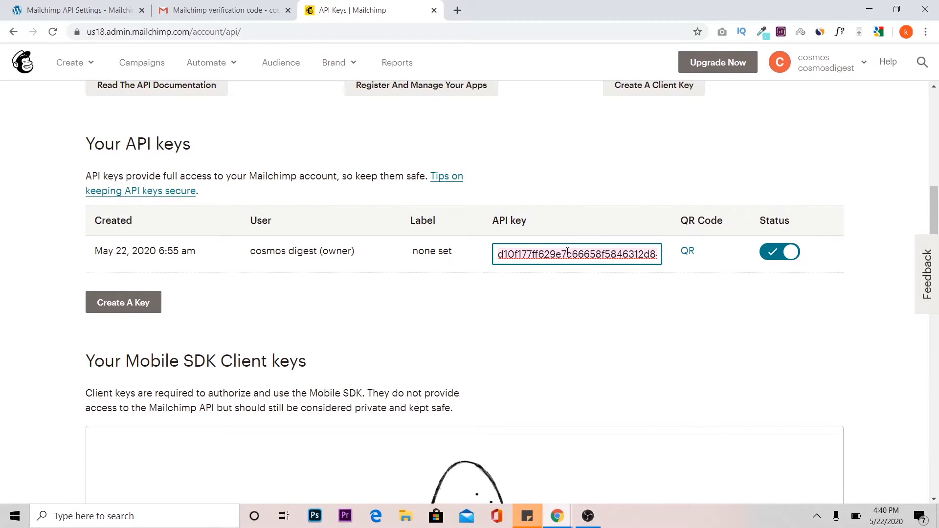
# Paste and save the API key in the WordPress MC4WP settings, and review the connection status and Mailchimp lists.
pyautogui.click(103, 2)
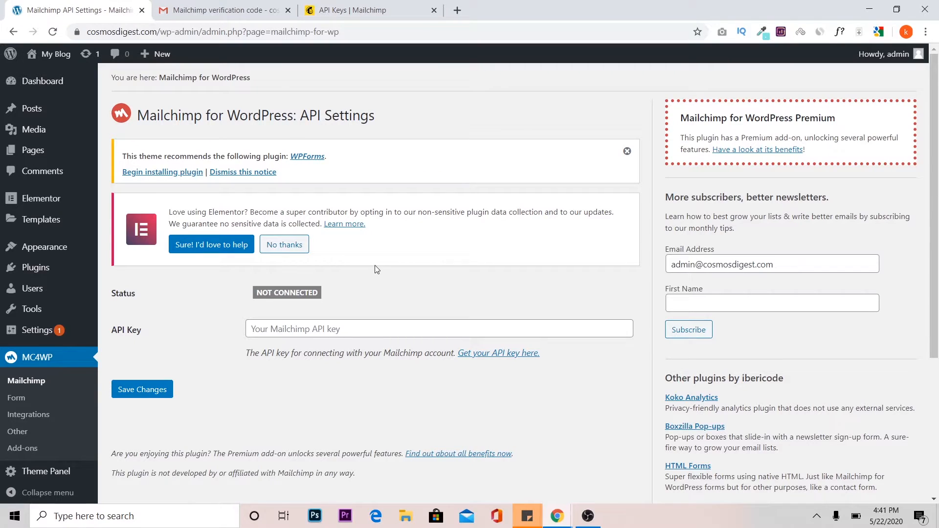
pyautogui.click(362, 328)
pyautogui.hotkey('ctrl', 'v')
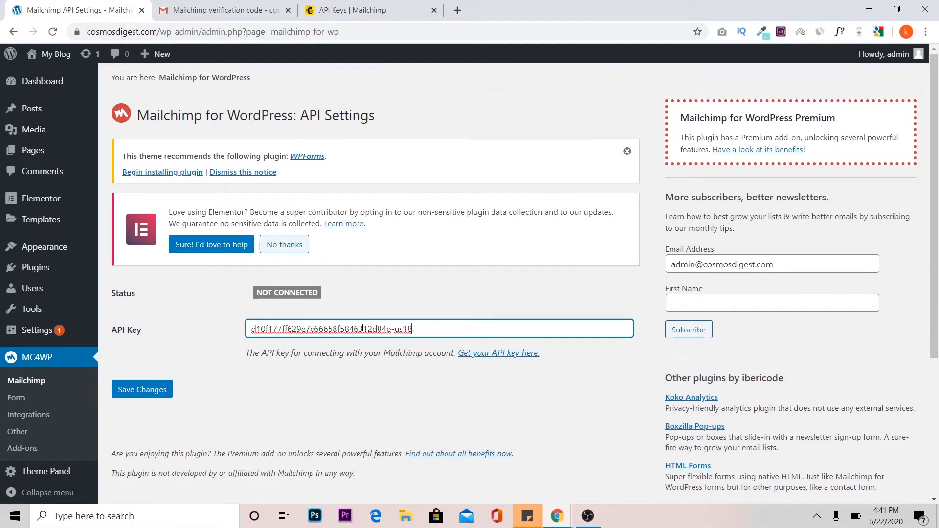
pyautogui.click(146, 390)
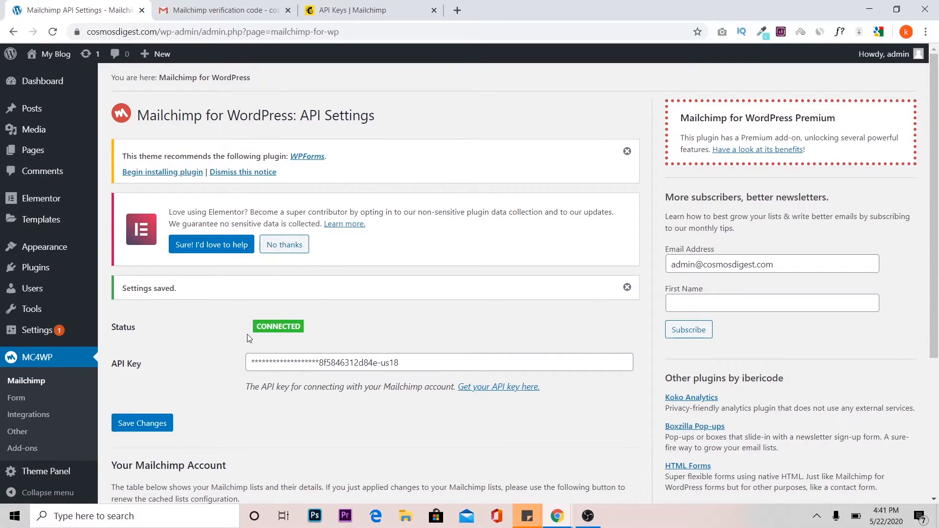
pyautogui.press('F5')
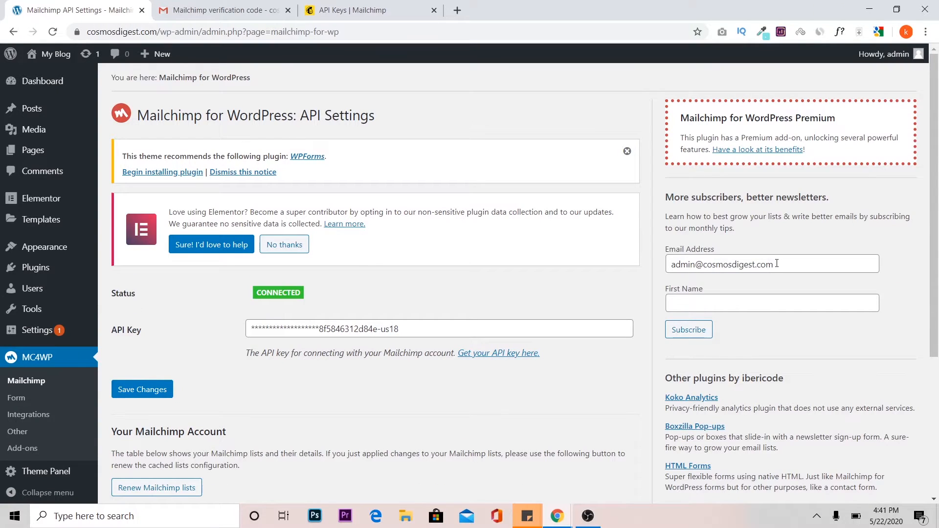
pyautogui.moveTo(934, 166); pyautogui.dragTo(934, 276)
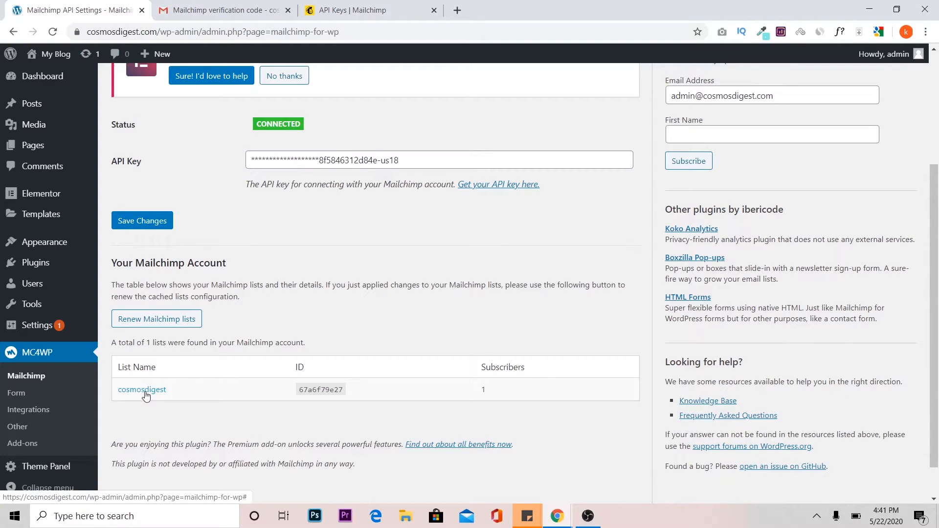
# Return to the Mailchimp account and review the contacts of the cosmosdigest audience.
pyautogui.click(374, 9)
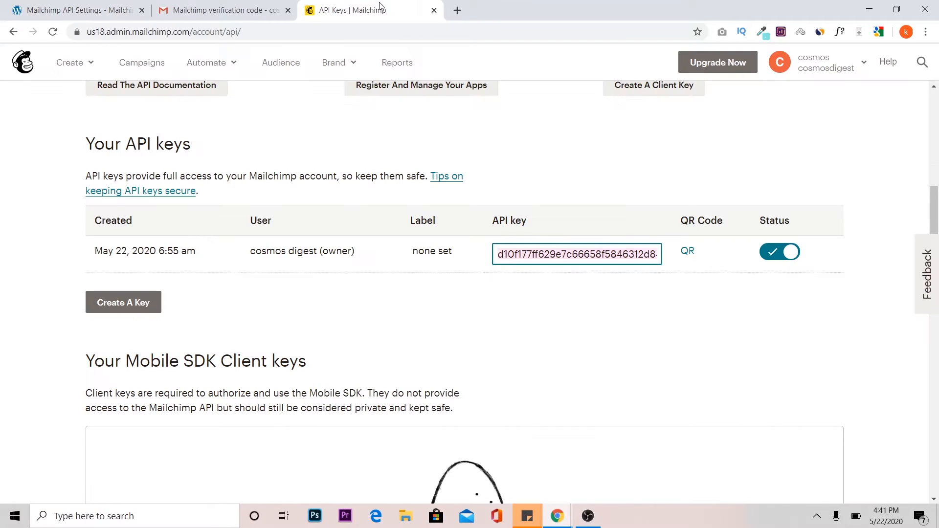
pyautogui.moveTo(934, 211); pyautogui.dragTo(933, 112)
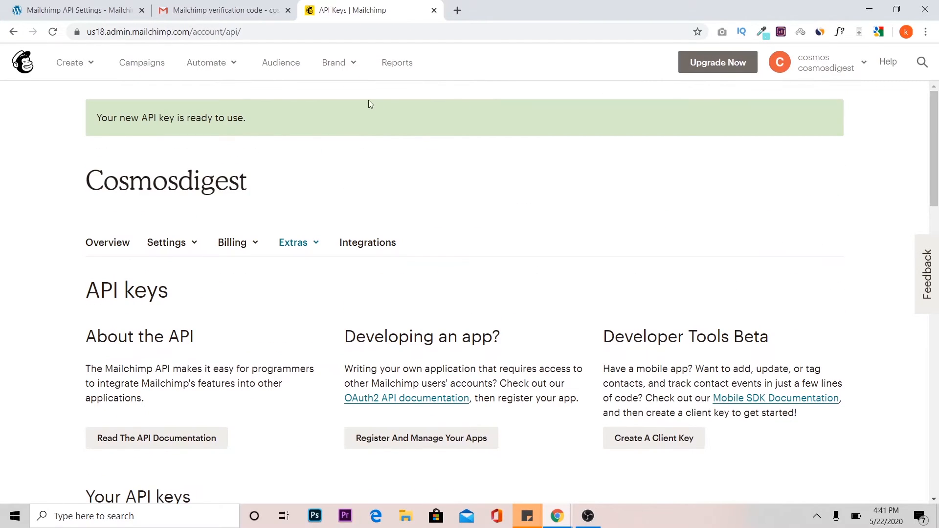
pyautogui.click(288, 71)
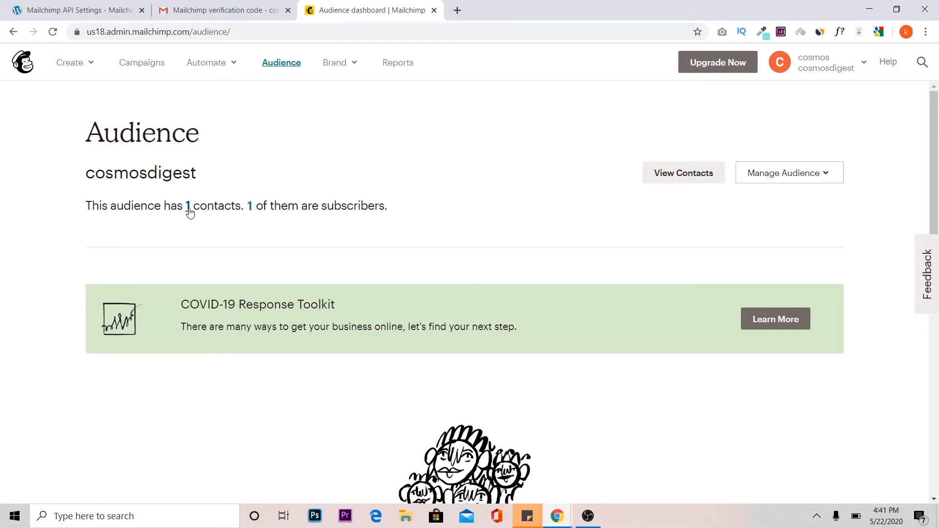
pyautogui.click(188, 208)
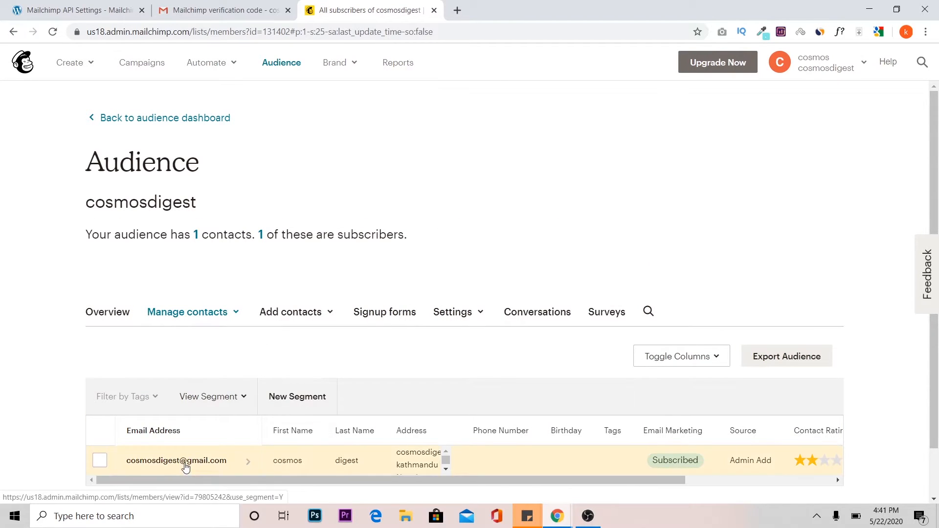
pyautogui.moveTo(938, 162)
pyautogui.mouseDown()
pyautogui.moveTo(938, 209)
pyautogui.moveTo(938, 174)
pyautogui.mouseUp()
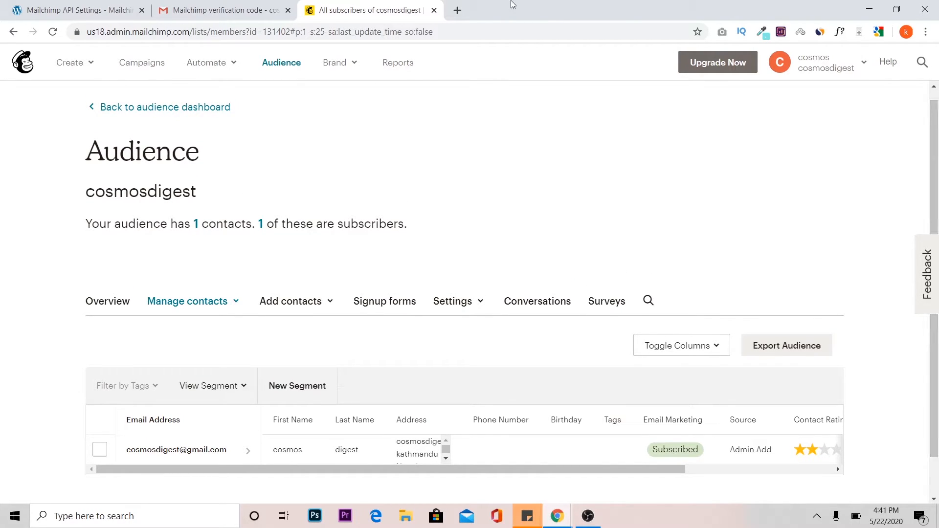
# In the WordPress MC4WP plugin, add a new form named "firstform" that subscribes to the cosmosdigest list.
pyautogui.click(48, 5)
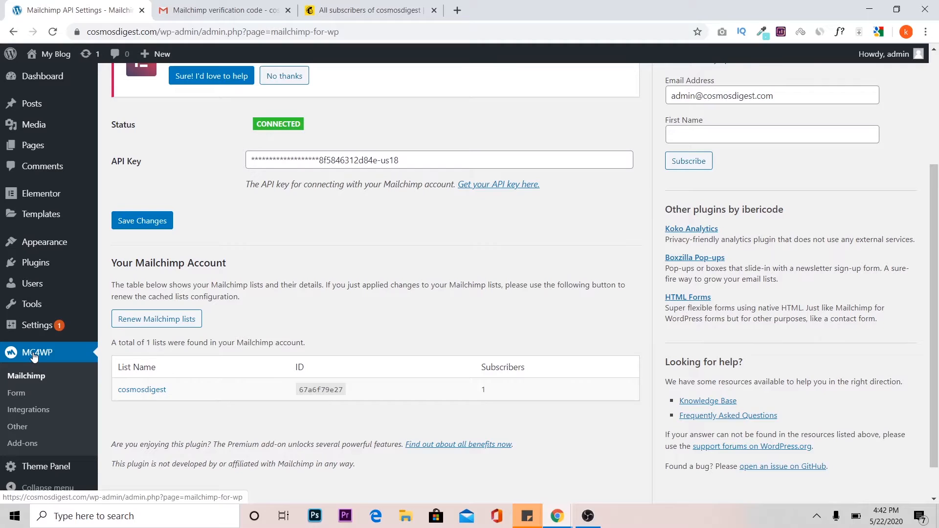
pyautogui.click(17, 394)
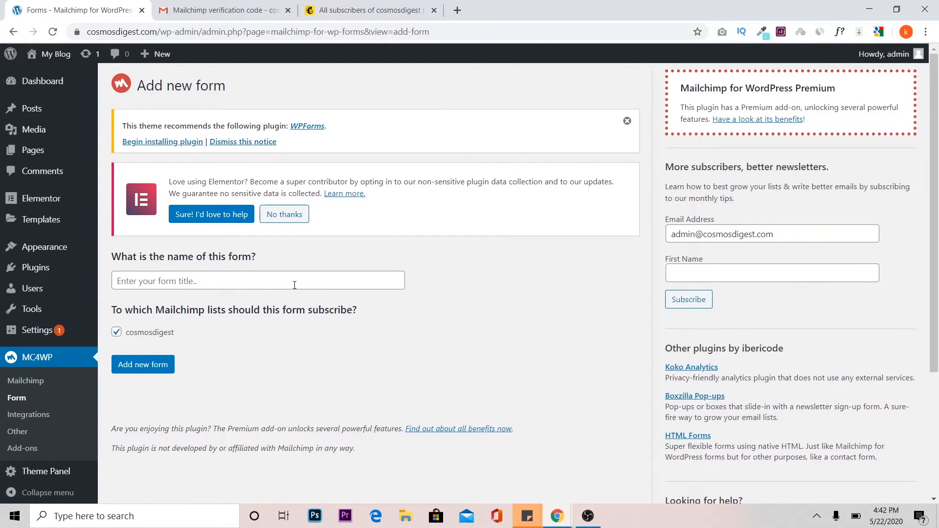
pyautogui.click(291, 282)
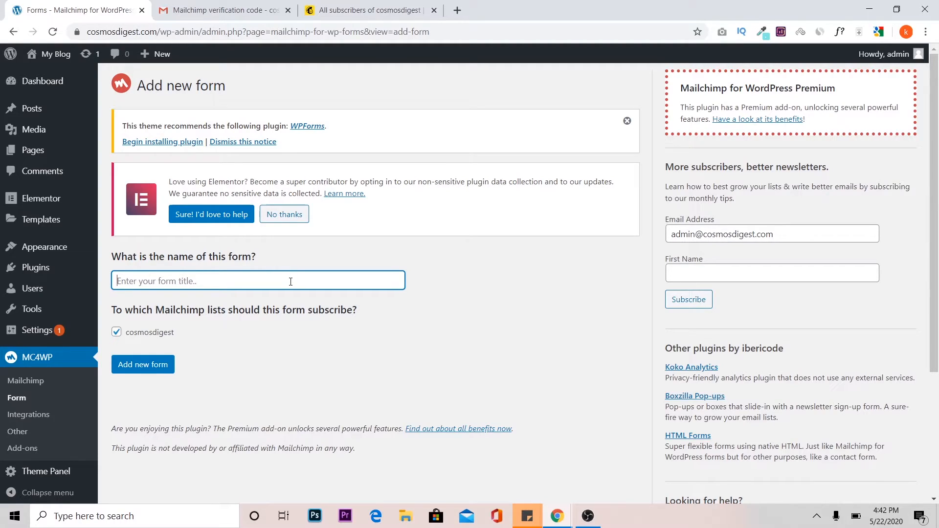
pyautogui.write('firstform')
pyautogui.click(145, 367)
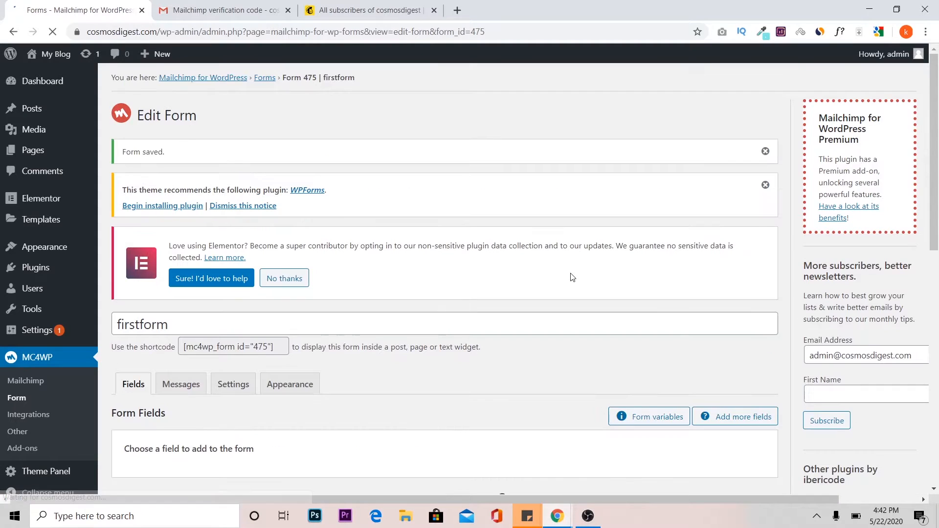
# Add a First Name field to the form with the placeholder "Please enter your name".
pyautogui.moveTo(937, 98); pyautogui.dragTo(938, 226)
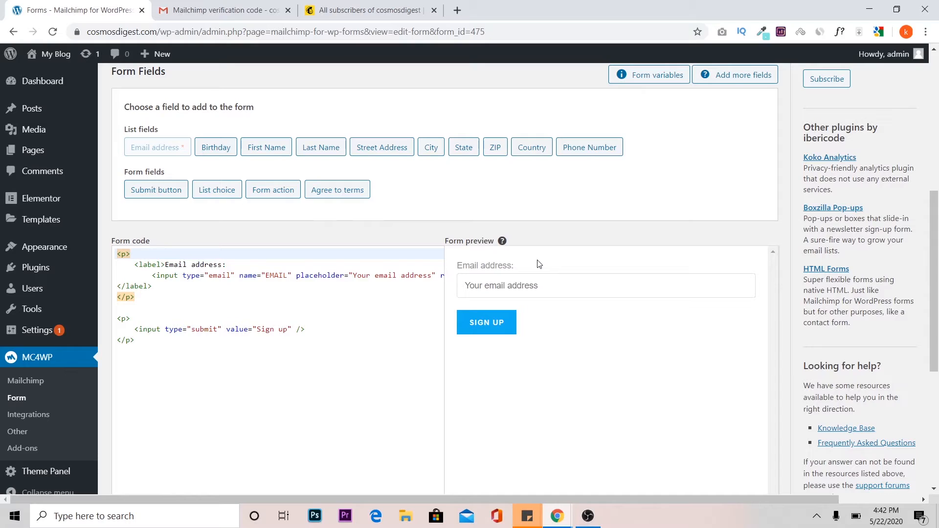
pyautogui.click(275, 153)
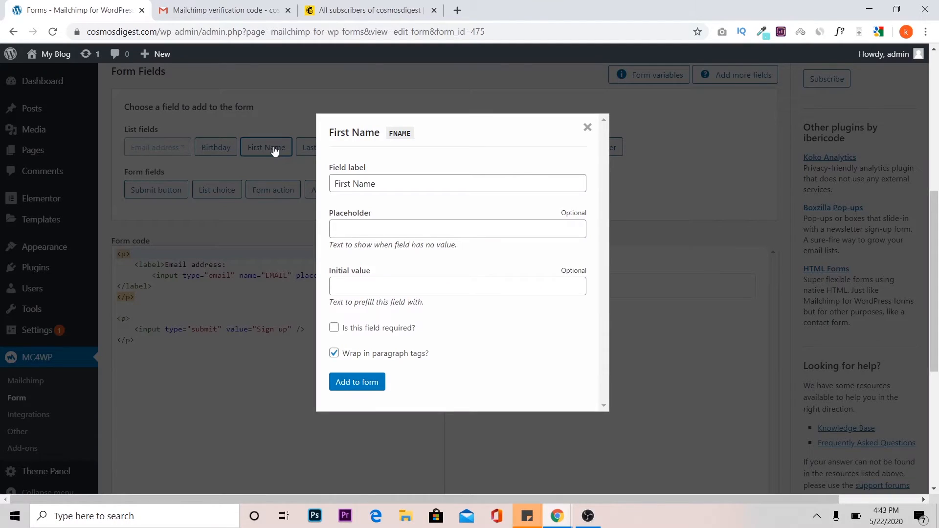
pyautogui.click(384, 233)
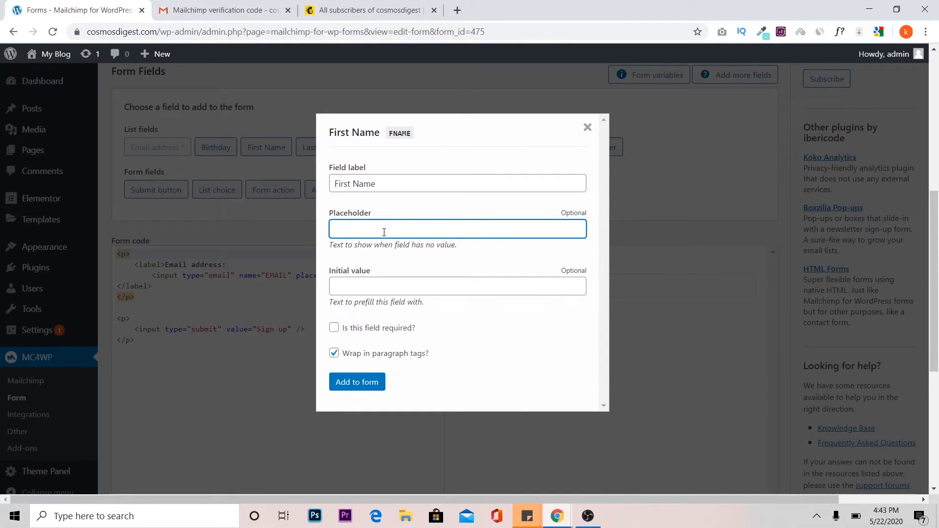
pyautogui.write('Please enter your name')
pyautogui.click(357, 382)
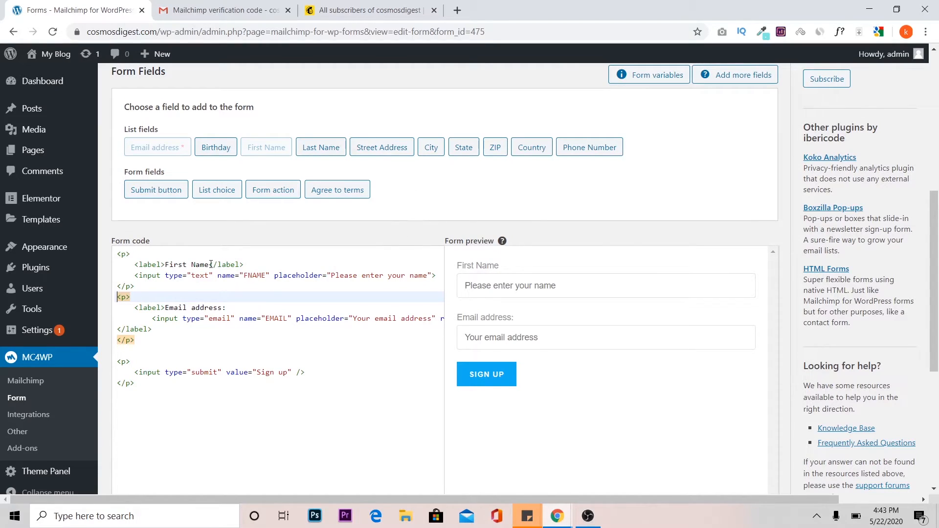
# Change the first name field's label to "Full Name" in the form code and save the form.
pyautogui.moveTo(206, 265); pyautogui.dragTo(167, 264)
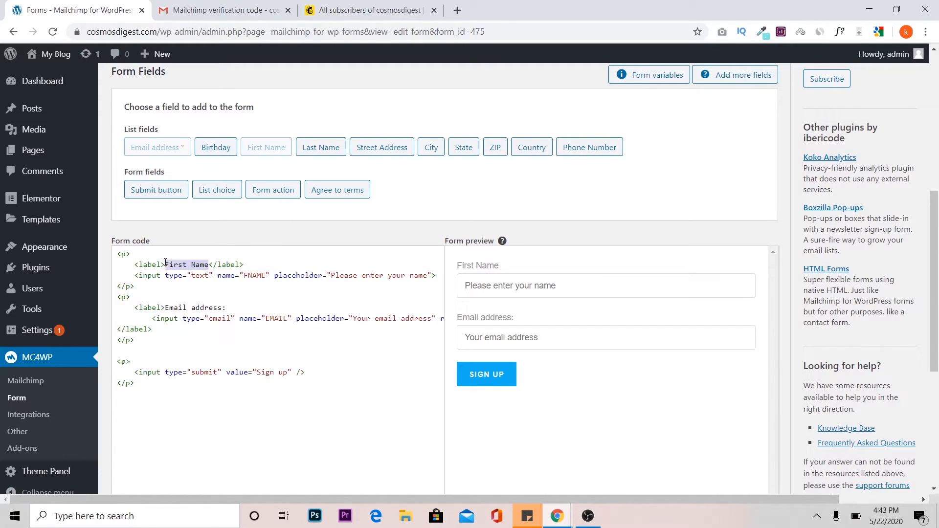
pyautogui.write('Full Na')
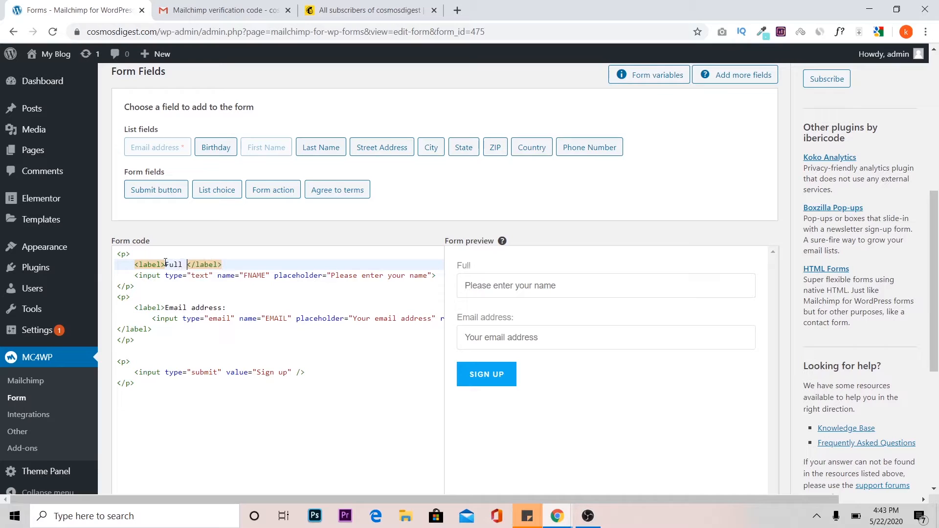
pyautogui.write('me')
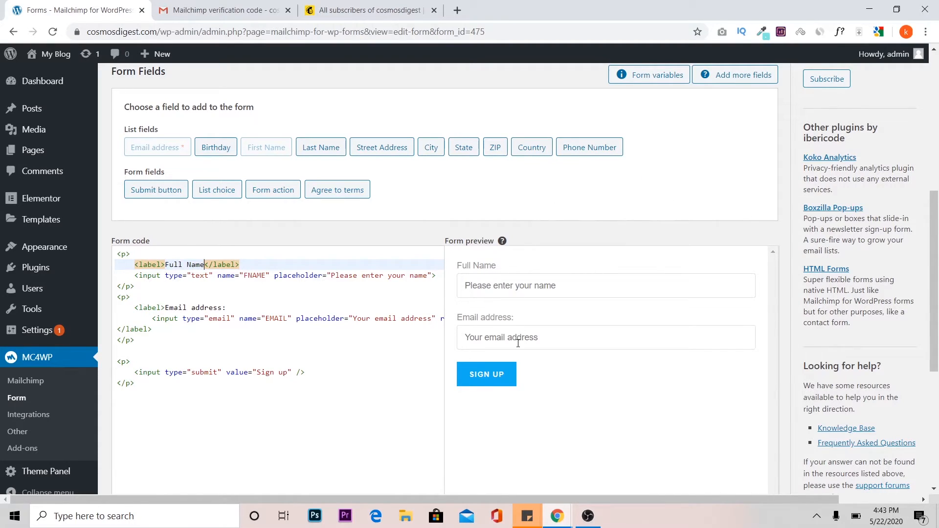
pyautogui.moveTo(937, 239); pyautogui.dragTo(937, 348)
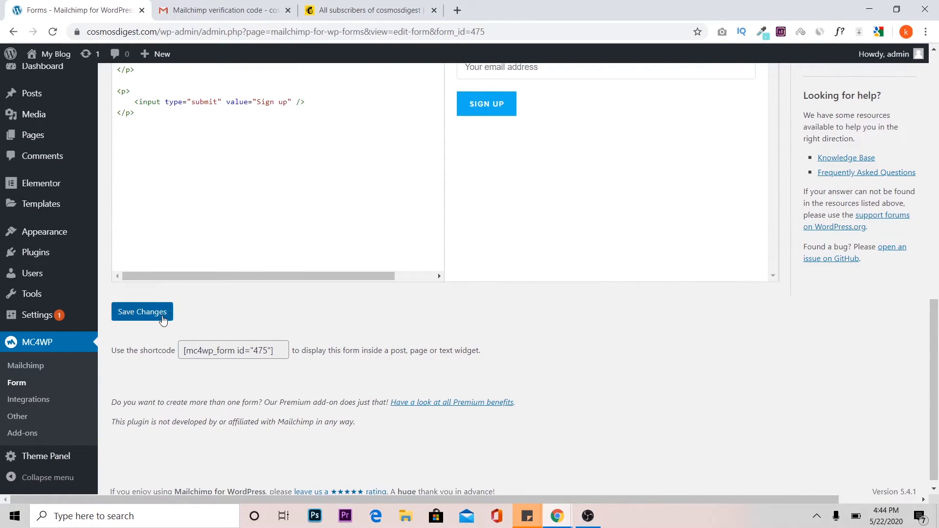
pyautogui.click(163, 320)
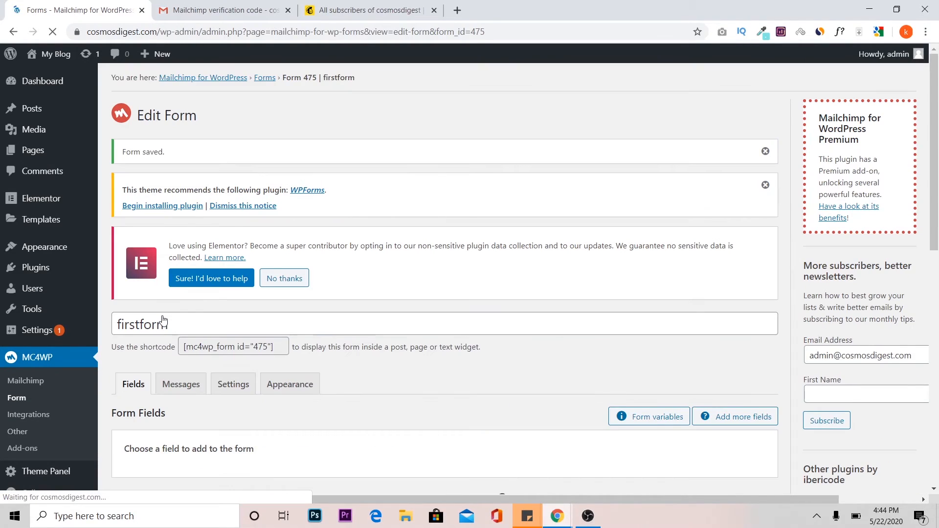
# Disable double opt-in in the form's settings, confirm the choice and save the changes.
pyautogui.moveTo(937, 93); pyautogui.dragTo(937, 133)
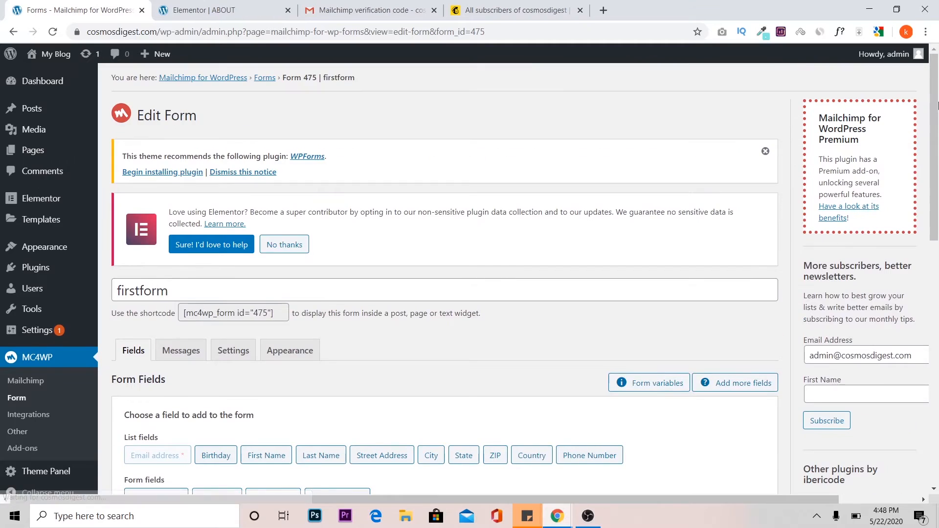
pyautogui.moveTo(937, 133); pyautogui.dragTo(938, 188)
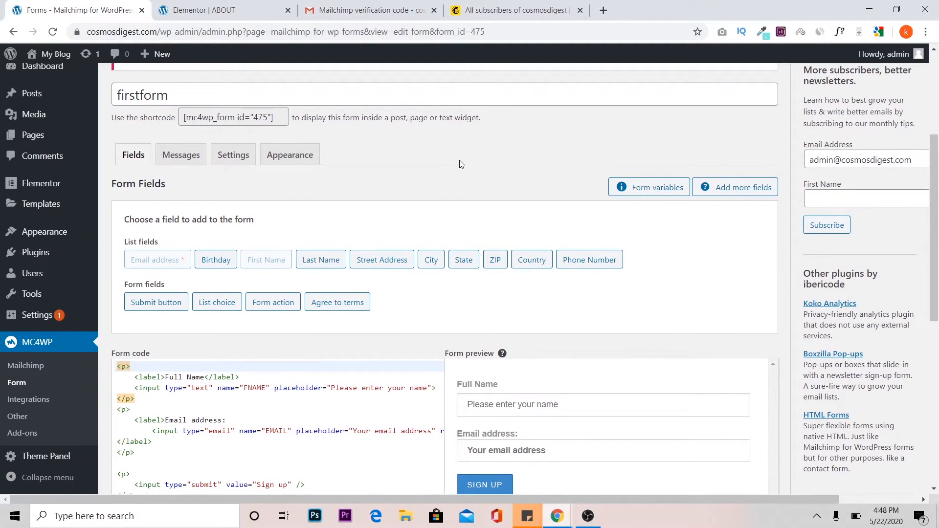
pyautogui.click(227, 162)
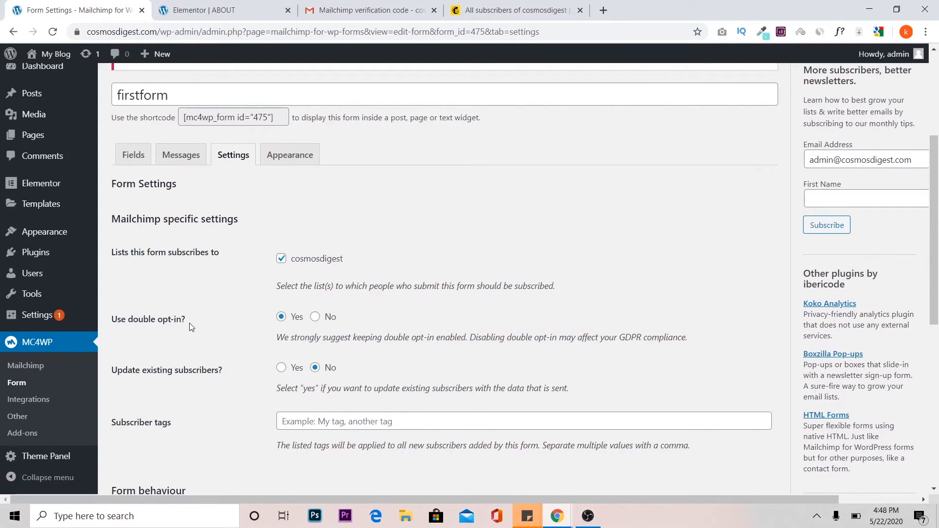
pyautogui.moveTo(186, 320); pyautogui.dragTo(112, 325)
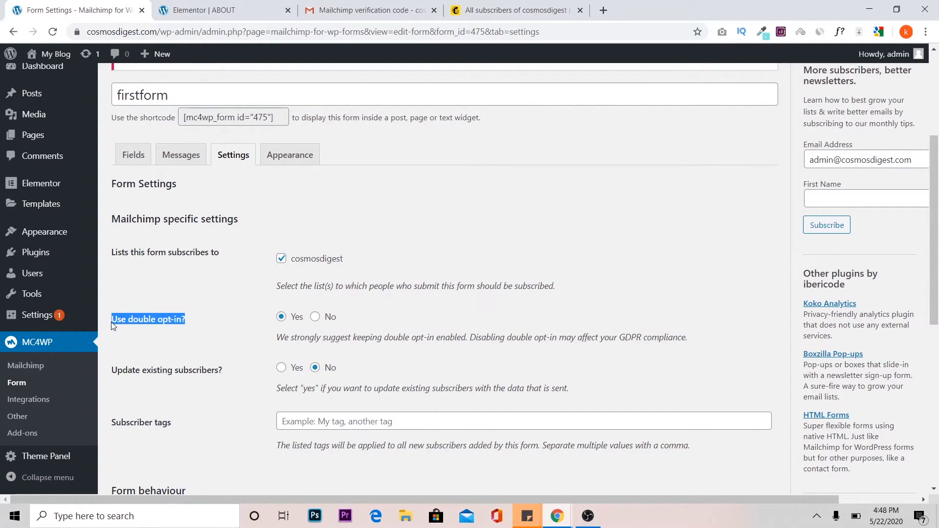
pyautogui.click(315, 316)
pyautogui.click(529, 99)
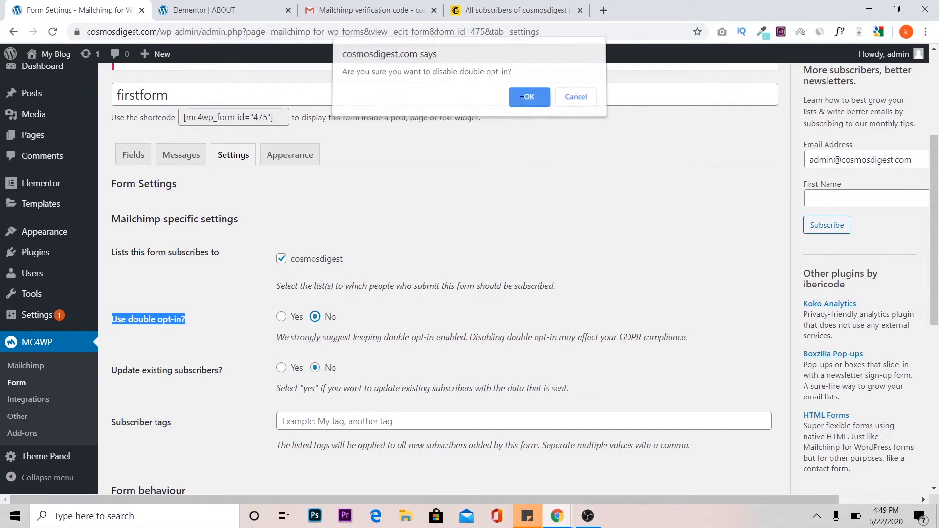
pyautogui.scroll(-6, 243, 320)
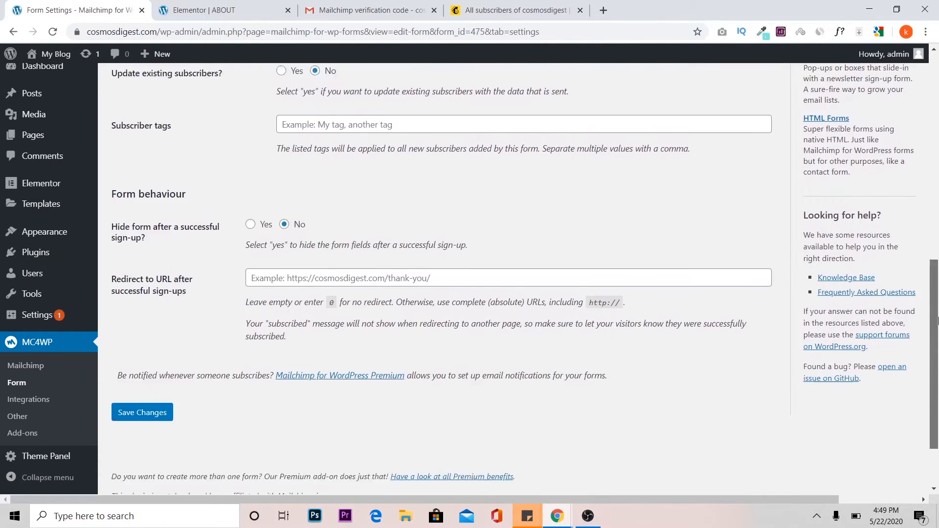
pyautogui.click(142, 390)
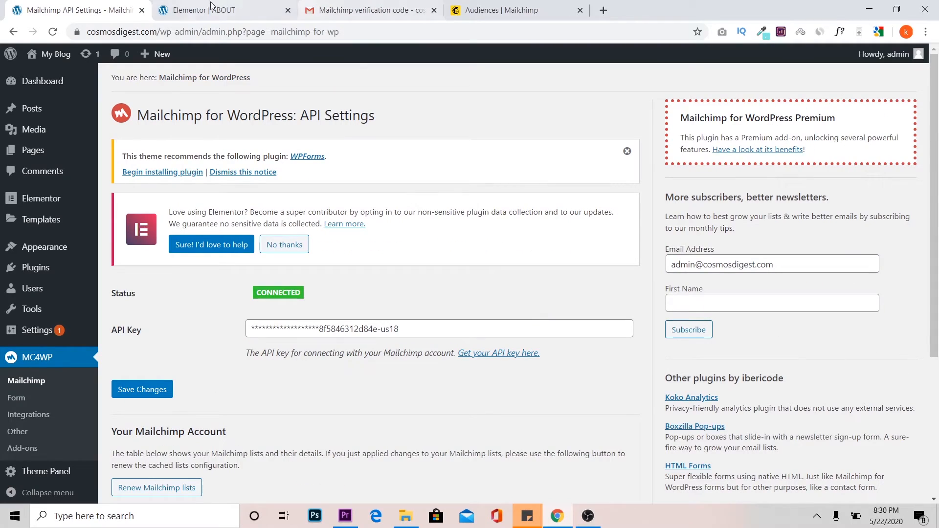
# Reopen firstform in MC4WP and copy its shortcode [mc4wp_form id="475"].
pyautogui.click(190, 7)
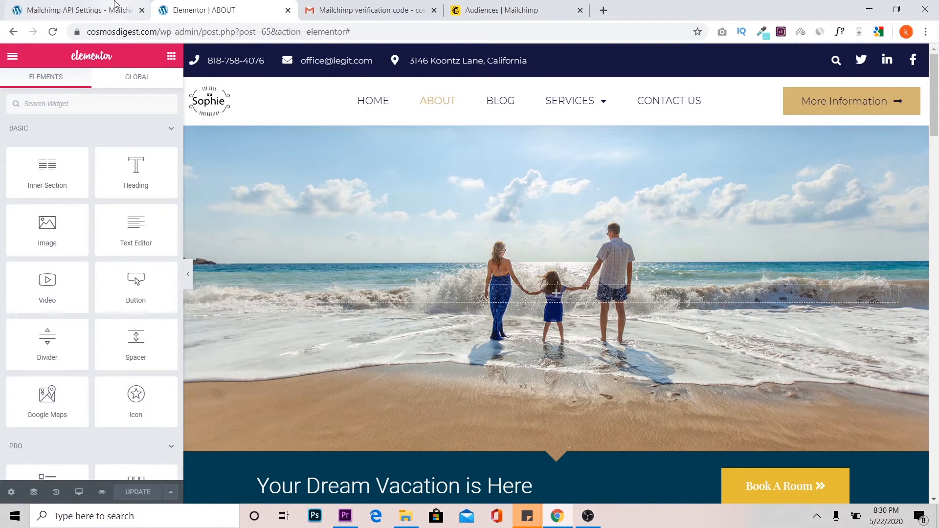
pyautogui.click(81, 10)
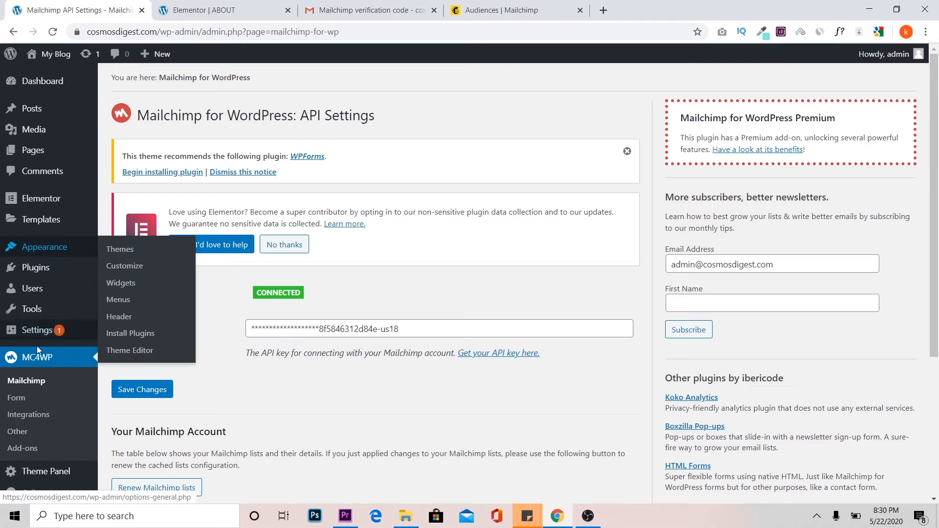
pyautogui.click(19, 399)
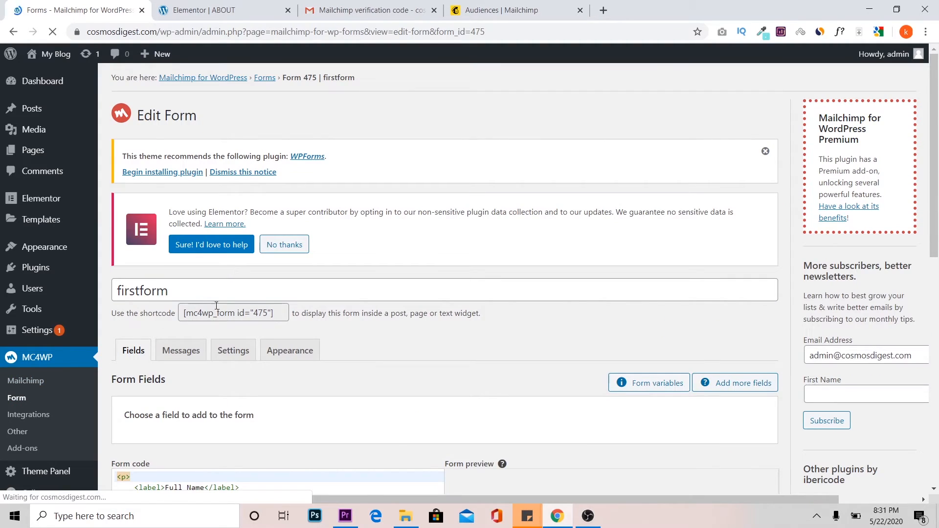
pyautogui.click(217, 312)
pyautogui.hotkey('ctrl', 'c')
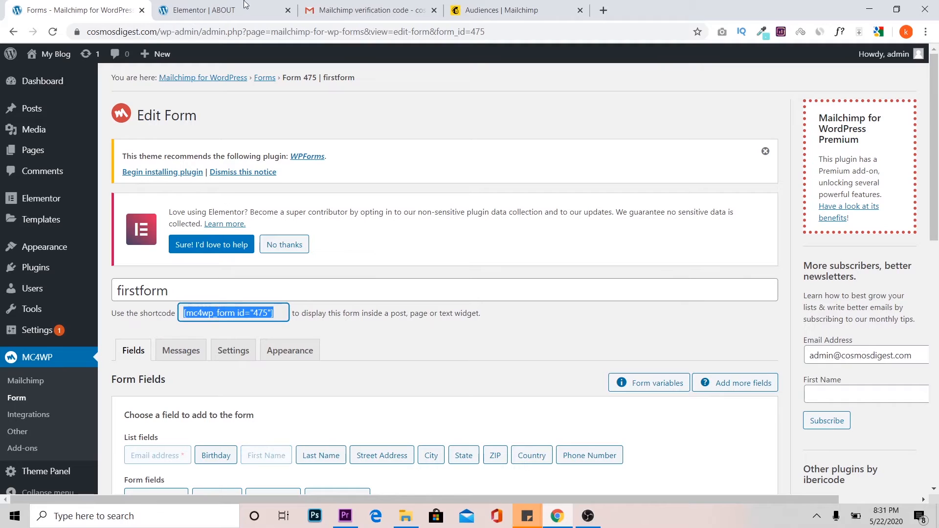
# In the Elementor editor of the ABOUT page, add a Shortcode widget to the beach hero section and paste the form shortcode into it.
pyautogui.click(218, 6)
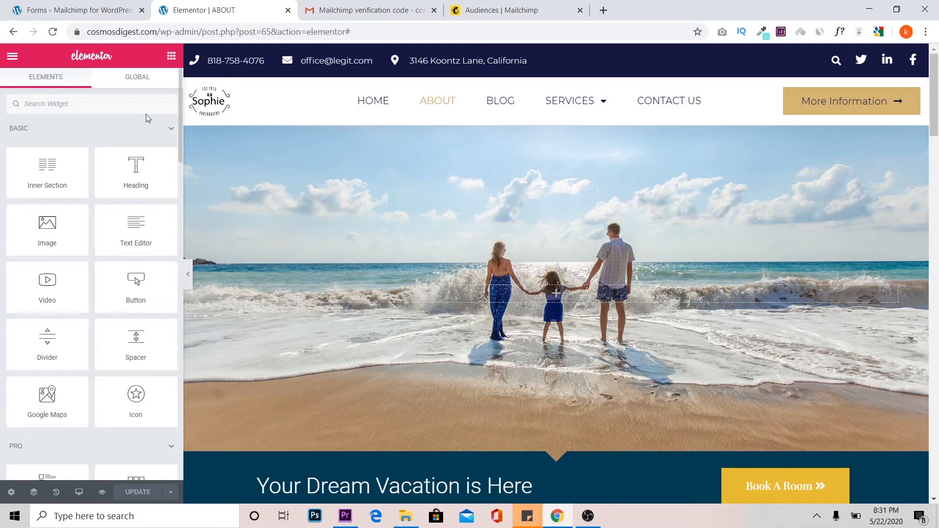
pyautogui.click(108, 105)
pyautogui.write('short')
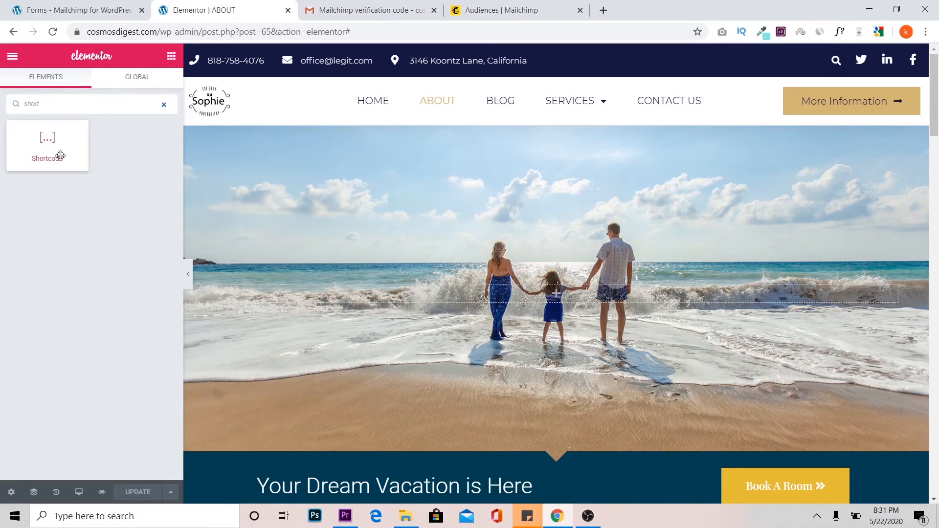
pyautogui.moveTo(50, 140); pyautogui.dragTo(383, 293)
pyautogui.click(115, 220)
pyautogui.hotkey('ctrl', 'v')
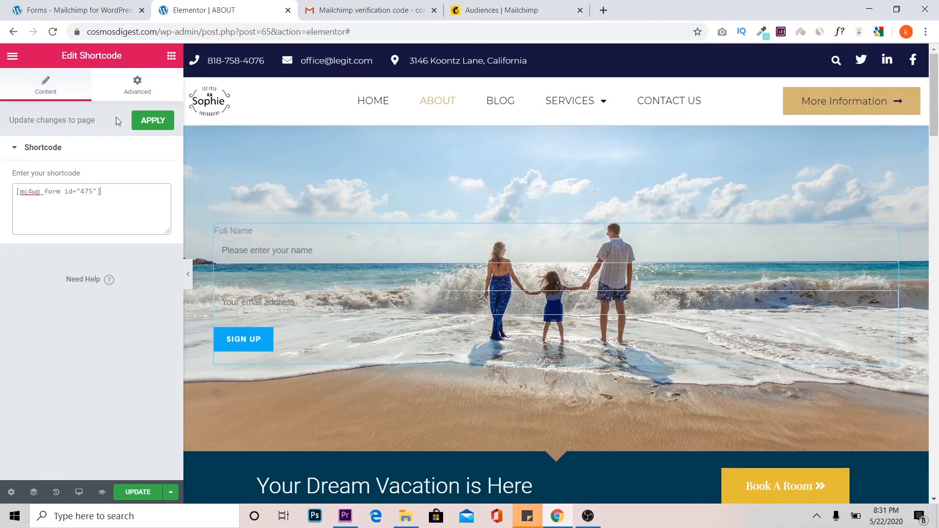
# Set the Shortcode widget's padding to 25 percent on all sides.
pyautogui.click(138, 93)
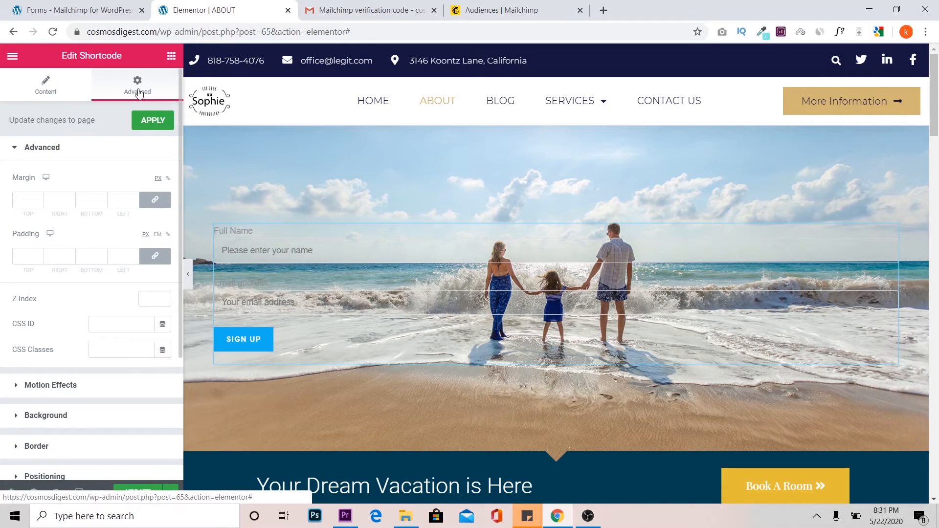
pyautogui.click(168, 235)
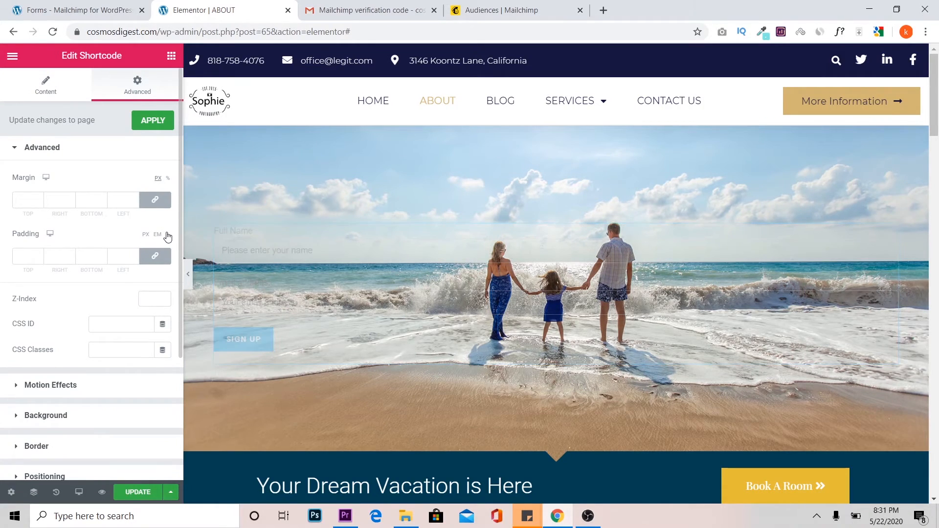
pyautogui.click(59, 258)
pyautogui.write('25')
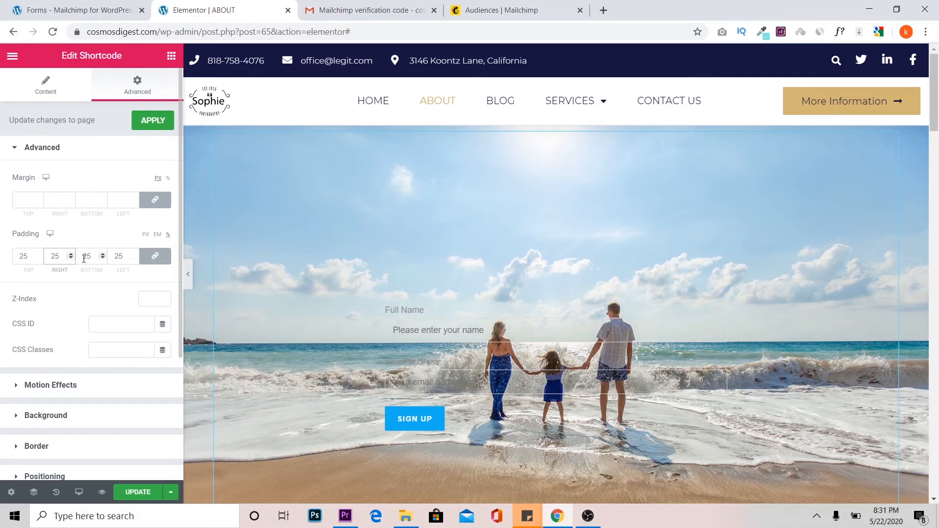
# Unlink the Shortcode widget's padding values, set the top and bottom padding to 0 and update the ABOUT page.
pyautogui.click(145, 260)
pyautogui.click(97, 258)
pyautogui.press('BackSpace')
pyautogui.press('BackSpace')
pyautogui.write('0')
pyautogui.click(31, 257)
pyautogui.press('BackSpace')
pyautogui.press('BackSpace')
pyautogui.write('0')
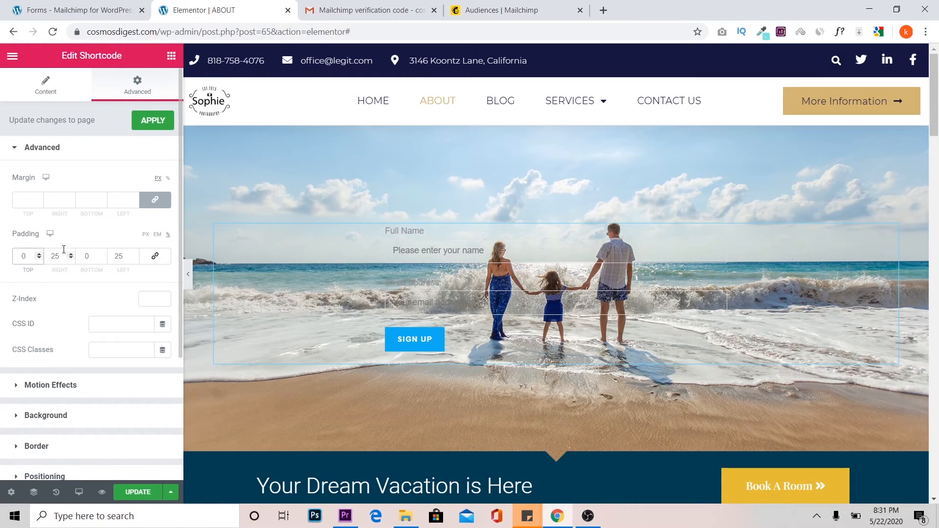
pyautogui.click(138, 492)
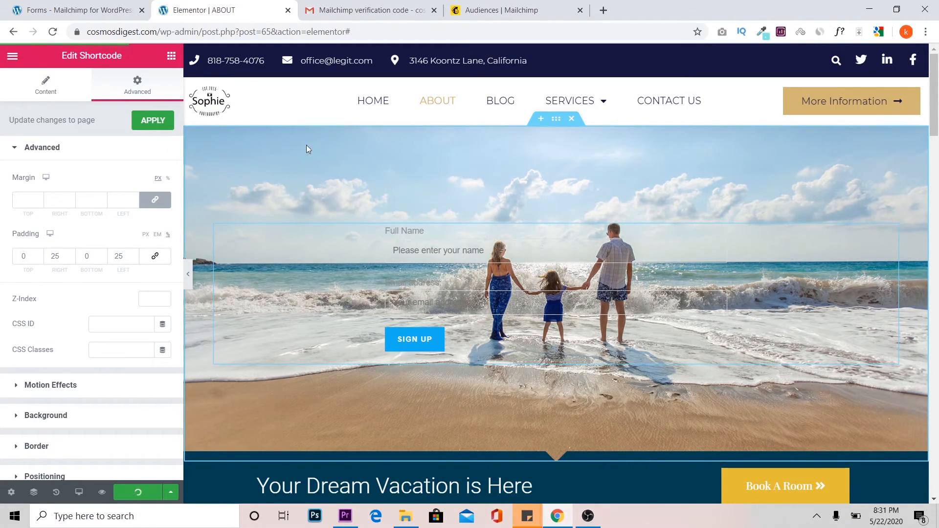
# Set firstform's form style to Blue Theme in MC4WP, save the changes and reload the ABOUT page in the Elementor editor.
pyautogui.click(55, 7)
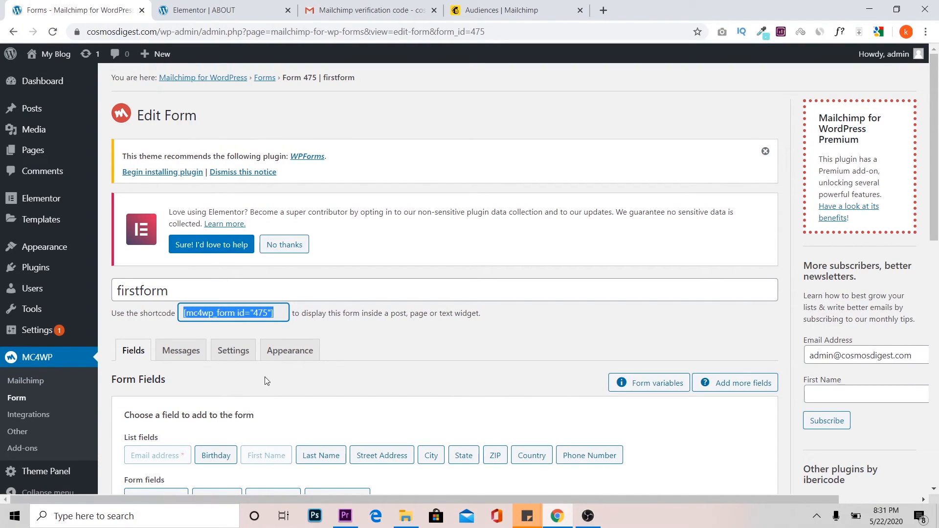
pyautogui.click(293, 353)
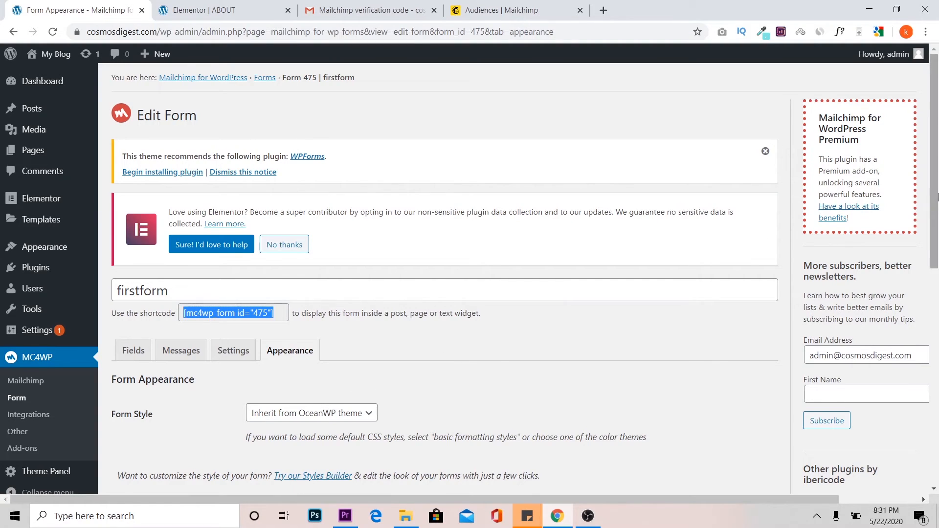
pyautogui.scroll(-3, 489, 215)
pyautogui.click(350, 251)
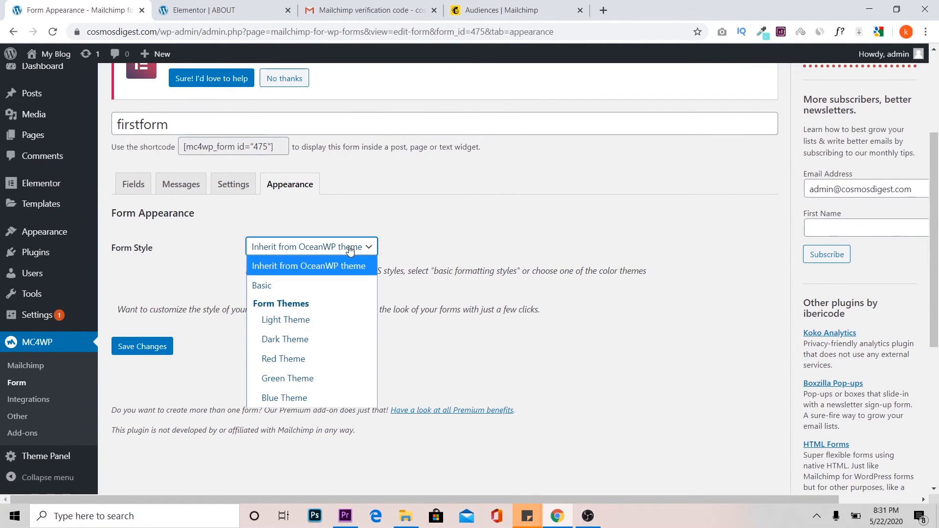
pyautogui.click(292, 391)
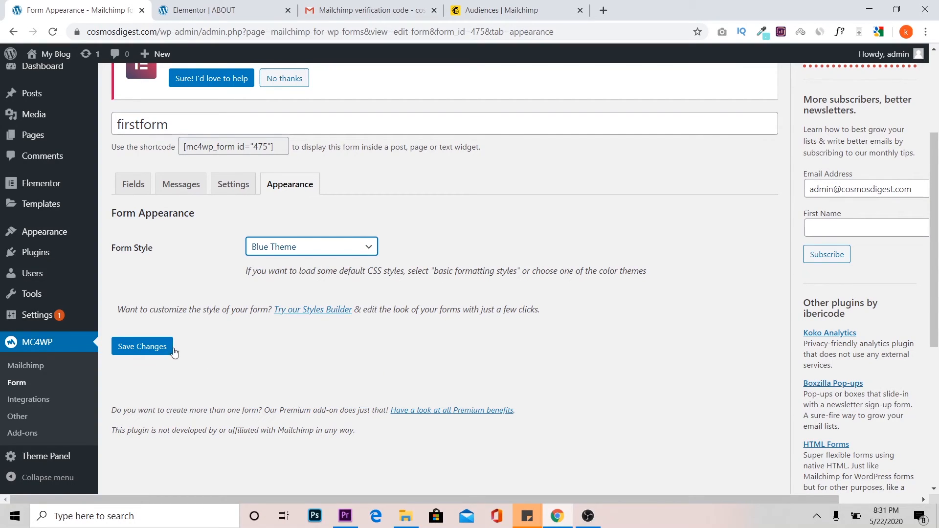
pyautogui.click(154, 351)
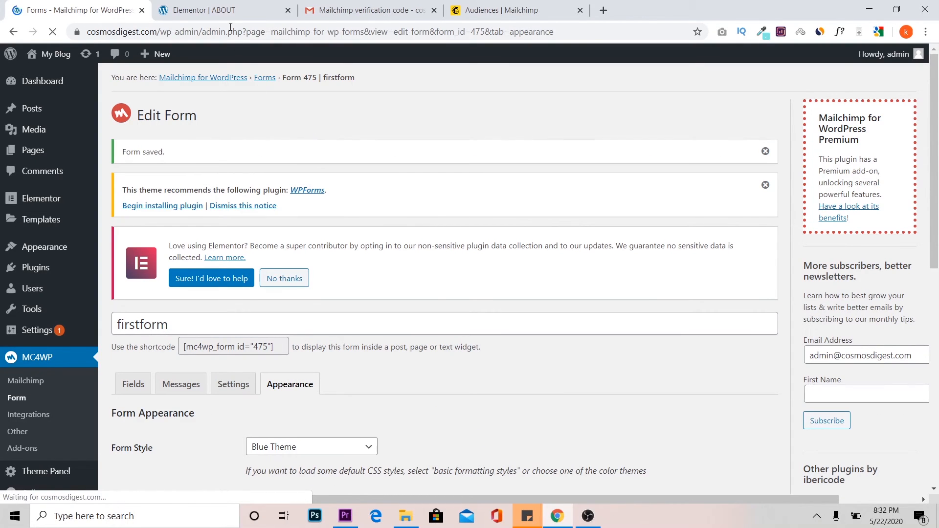
pyautogui.click(169, 13)
pyautogui.click(52, 33)
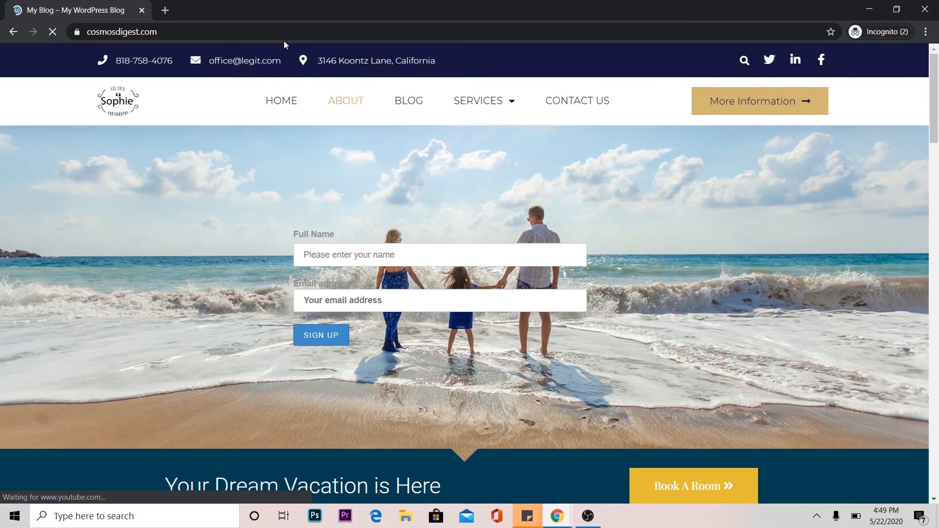
# On the live site, fill in the sign-up form with the subscriber's name and e-mail address, submit it and read the response message.
pyautogui.click(382, 255)
pyautogui.write('kushal')
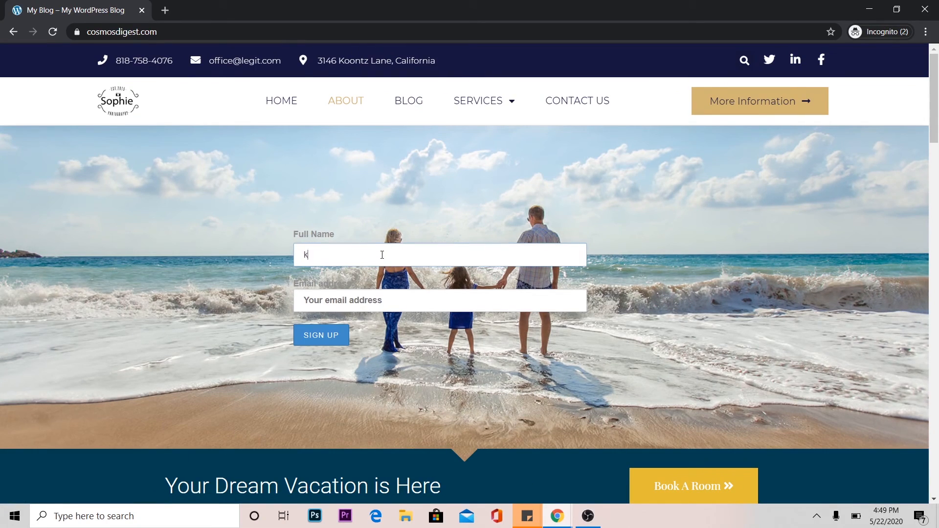
pyautogui.press('Tab')
pyautogui.press('Tab')
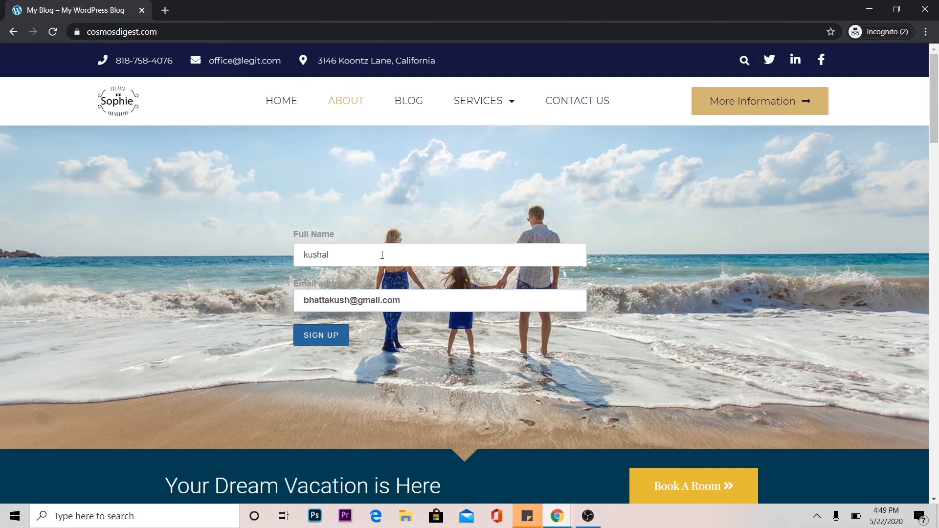
pyautogui.click(333, 339)
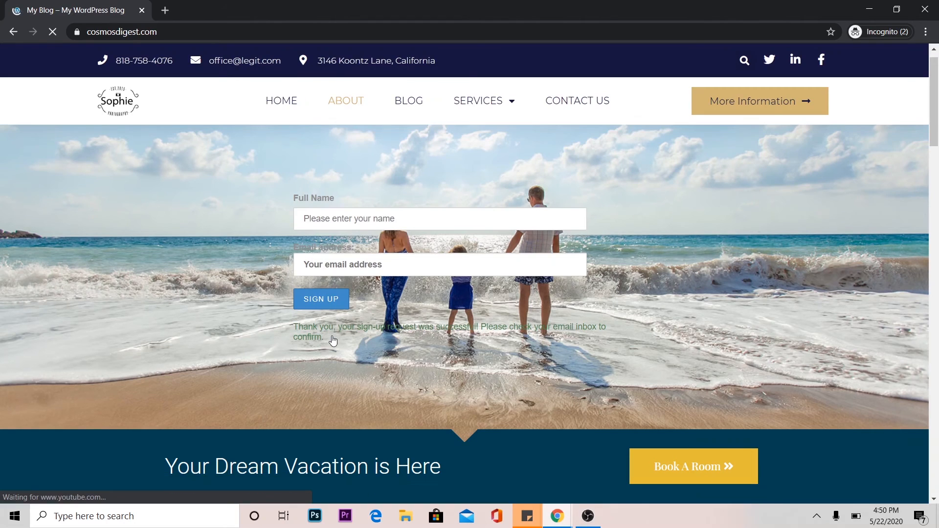
pyautogui.moveTo(294, 327); pyautogui.dragTo(327, 337)
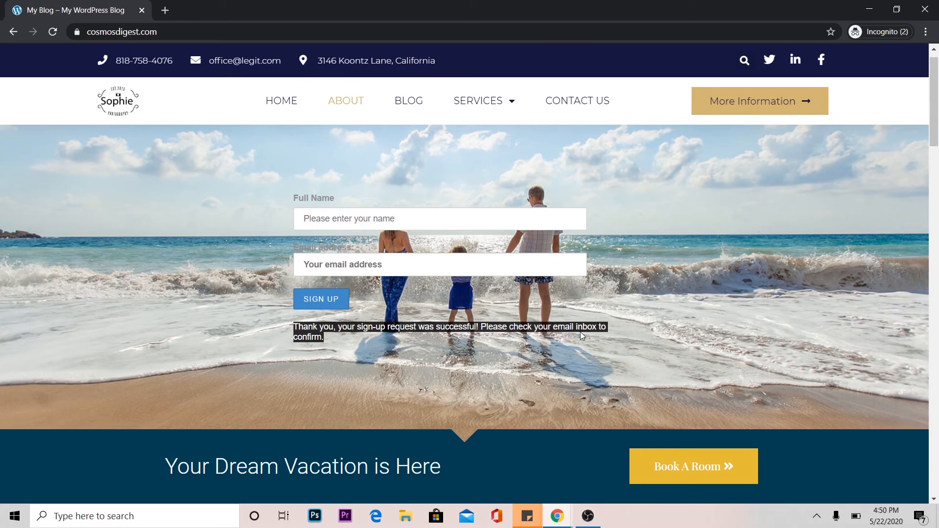
# Switch to Mailchimp's cosmosdigest audience, refresh the contacts page and check the contact list for the test subscriber.
pyautogui.click(558, 516)
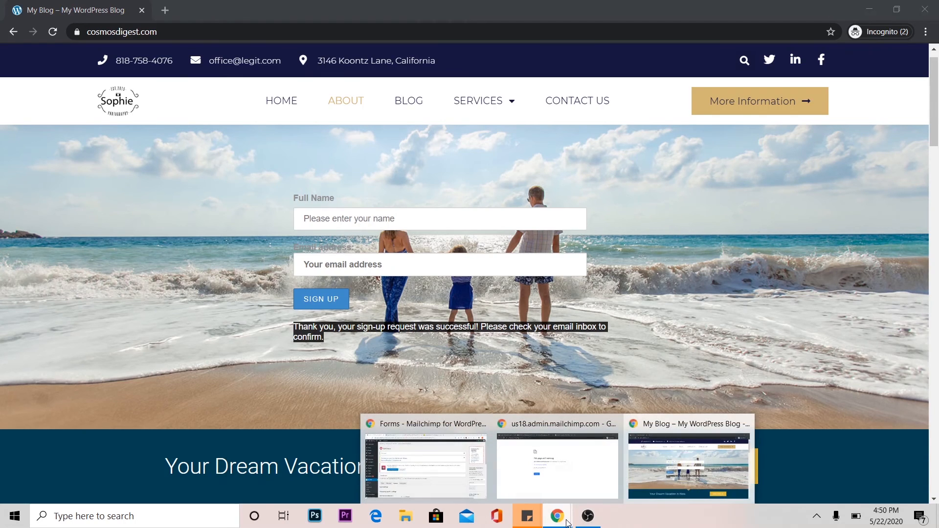
pyautogui.click(424, 463)
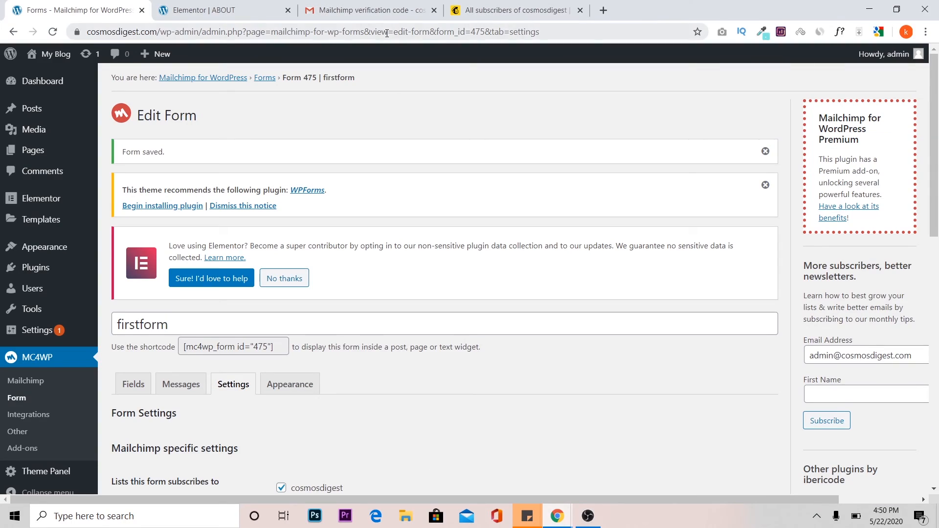
pyautogui.click(523, 9)
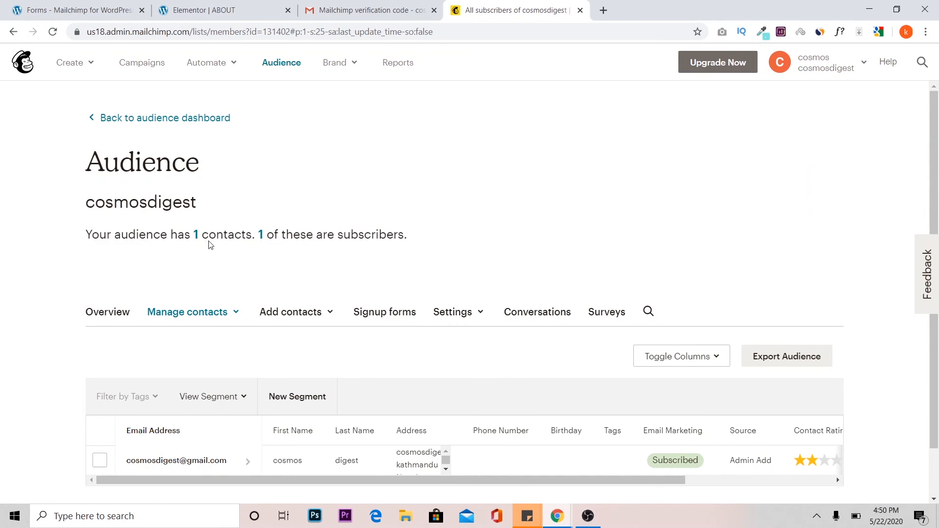
pyautogui.click(52, 32)
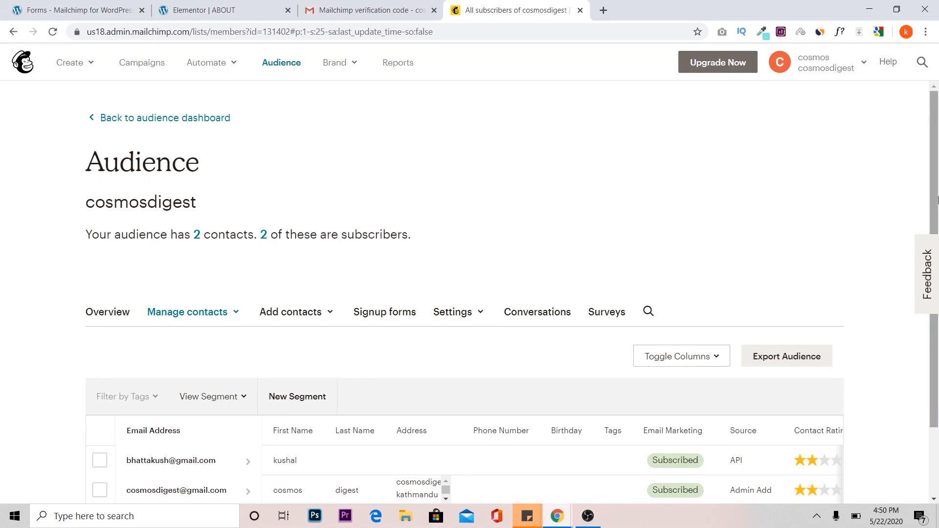
pyautogui.scroll(-1, 936, 235)
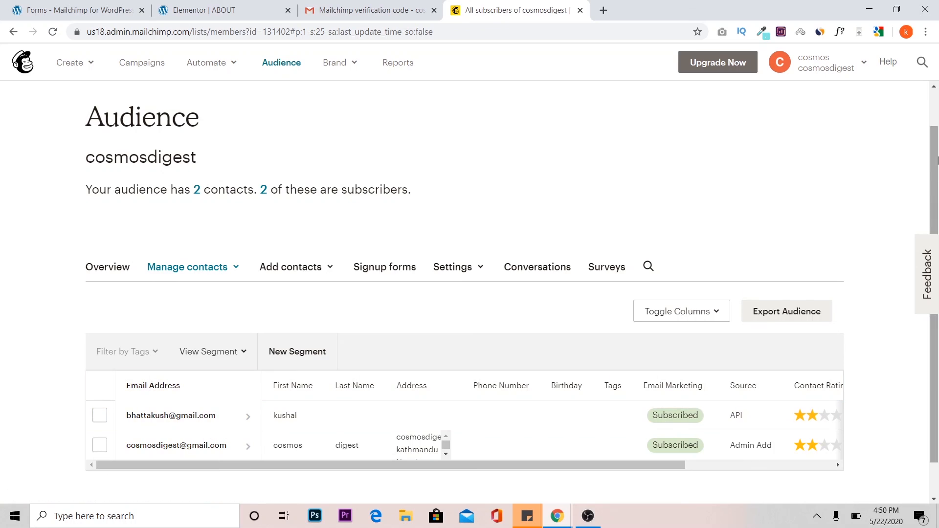
pyautogui.scroll(1, 936, 123)
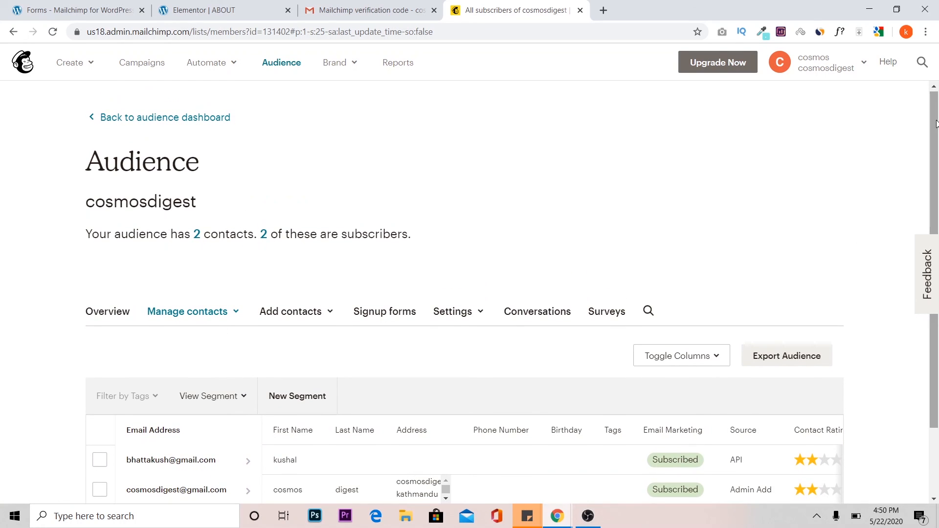